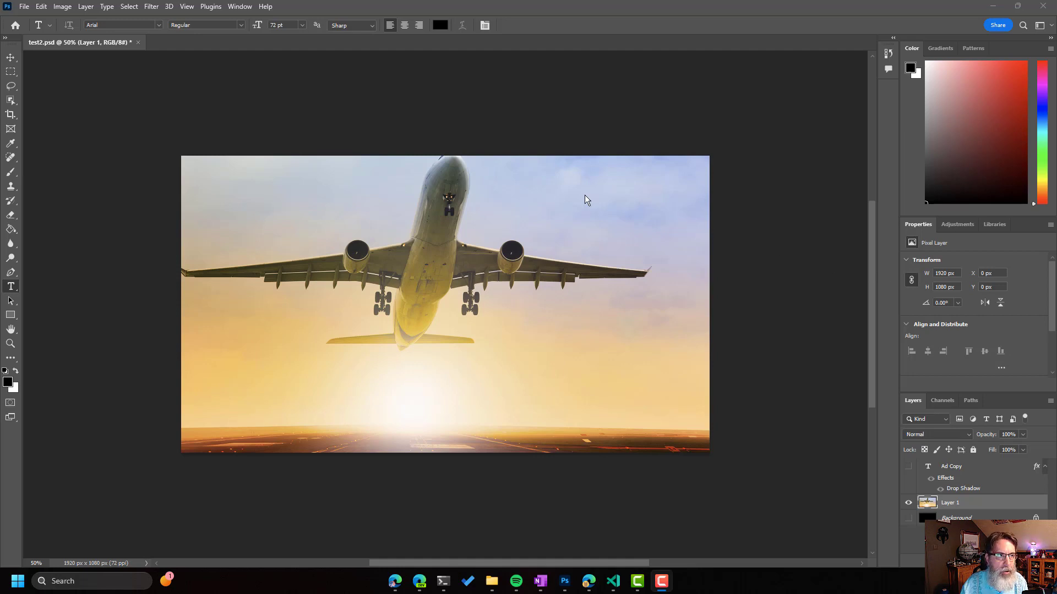
Review the Photoshop plugin preferences and close them without changes
left_click(40, 7)
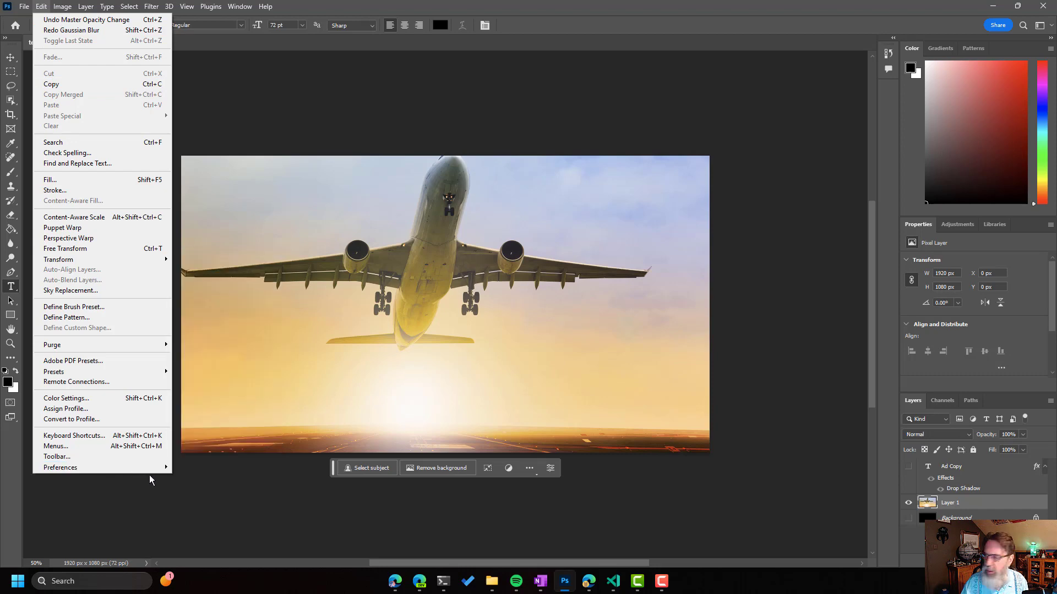
mouse_move(60, 467)
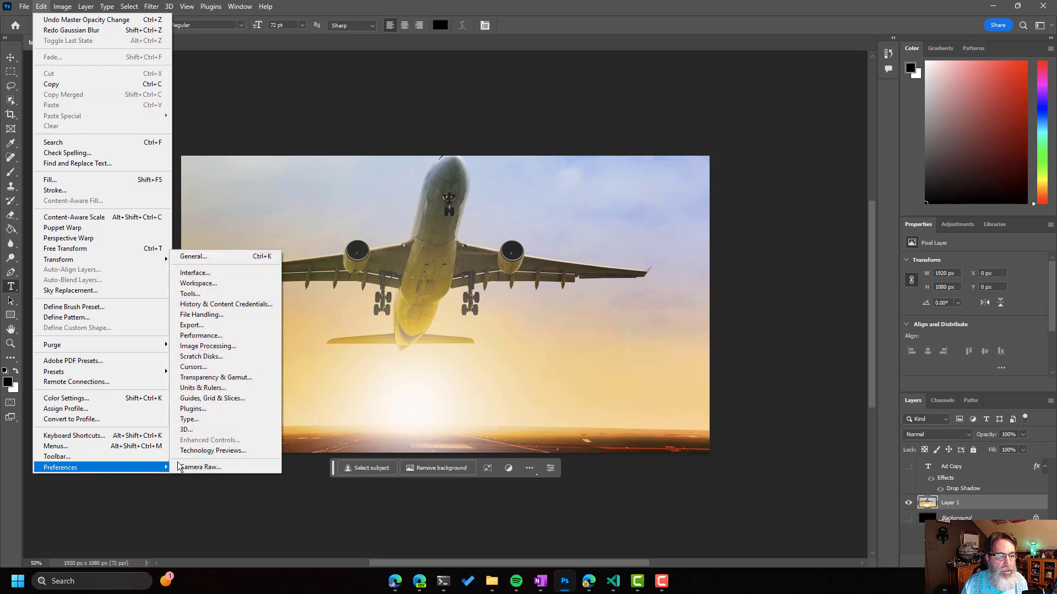
left_click(204, 411)
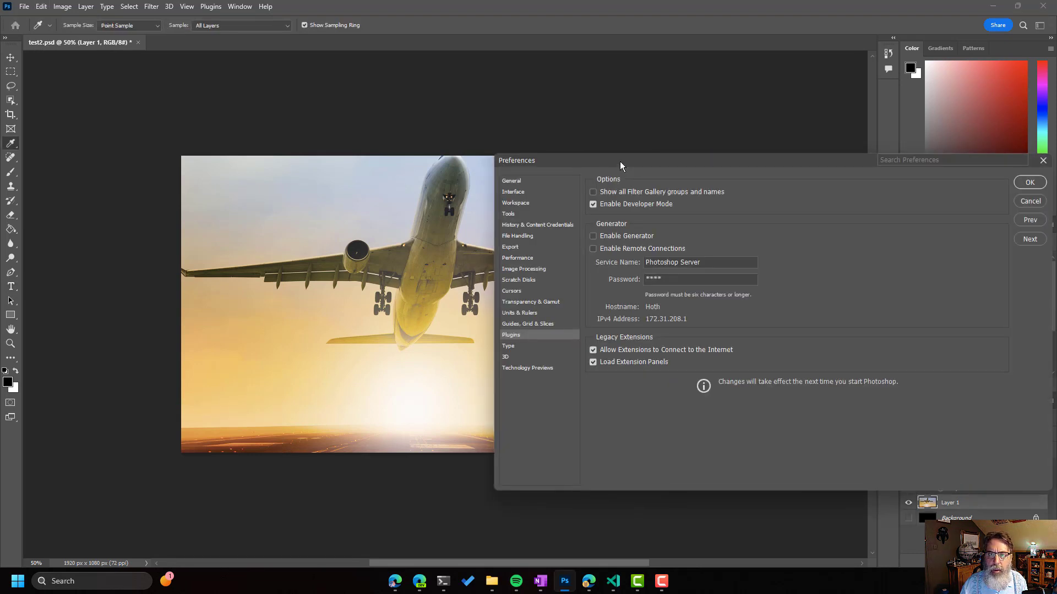
left_click_drag(620, 161, 510, 153)
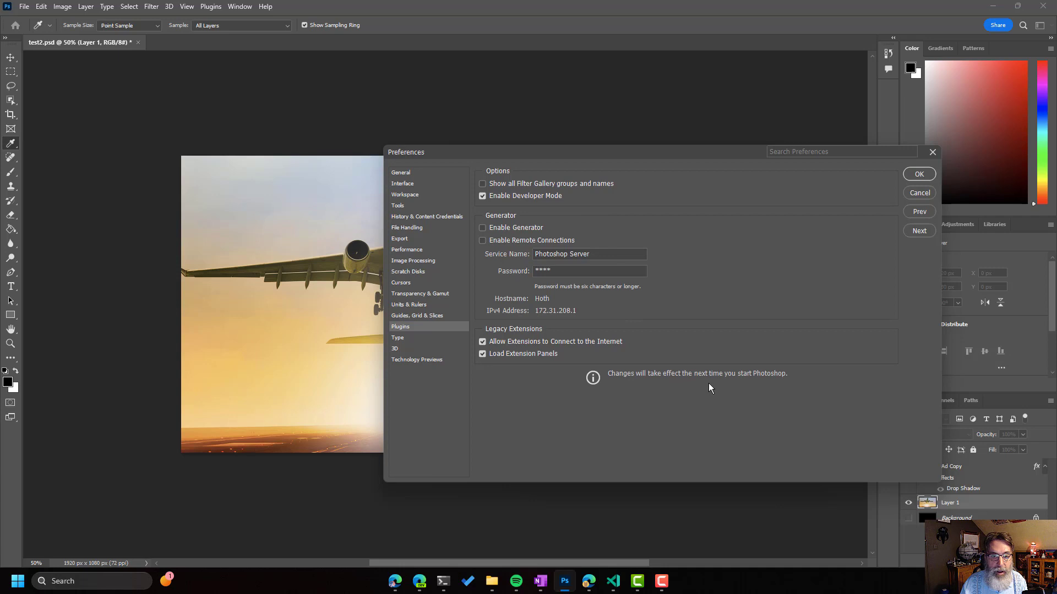
left_click(932, 153)
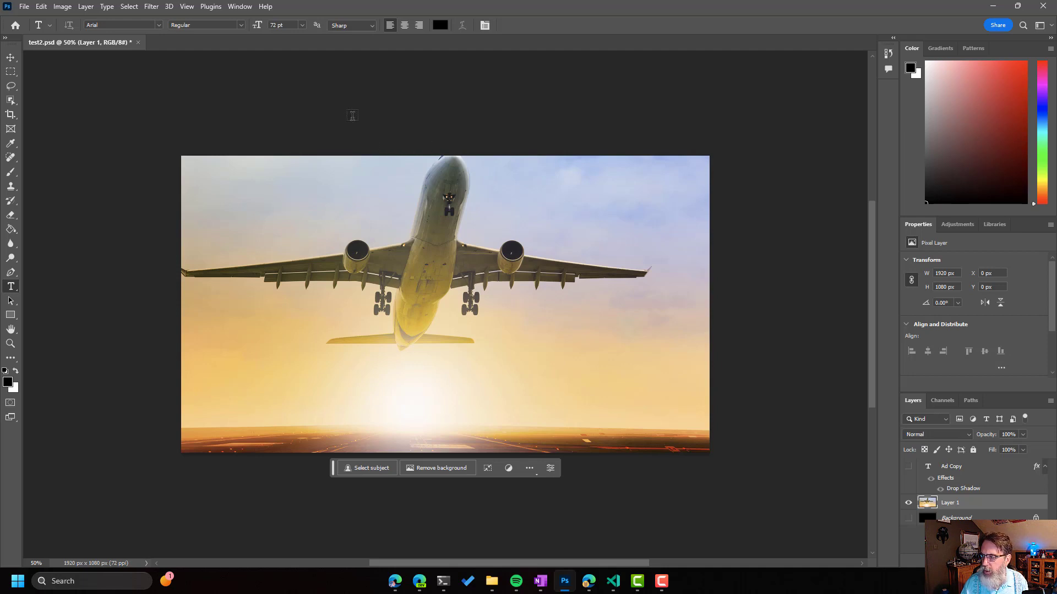
Start recording action commands via Plugins > Development, saving to Action.json
left_click(211, 7)
mouse_move(228, 57)
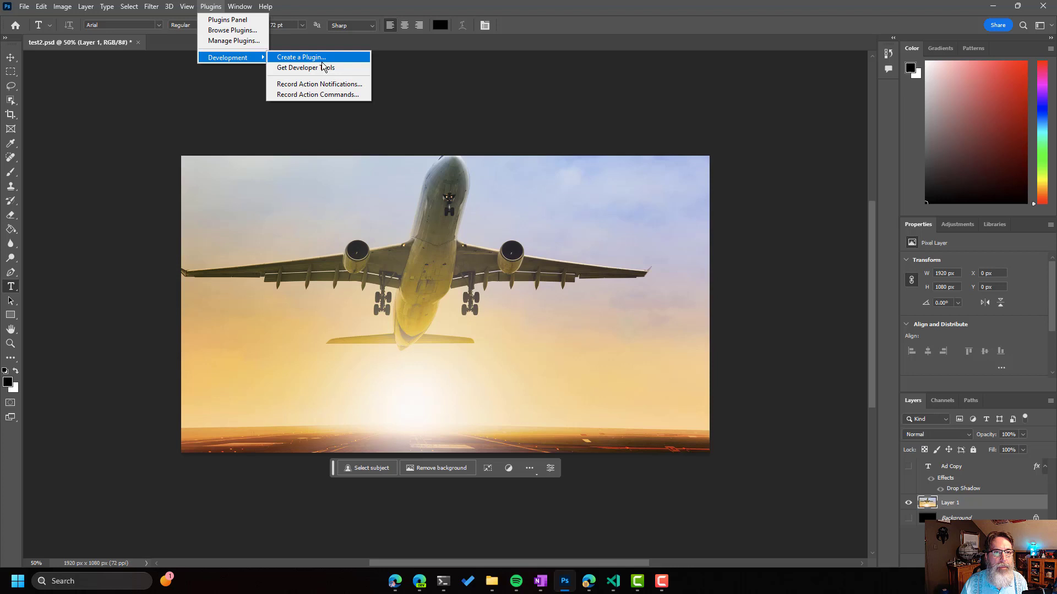
left_click(324, 95)
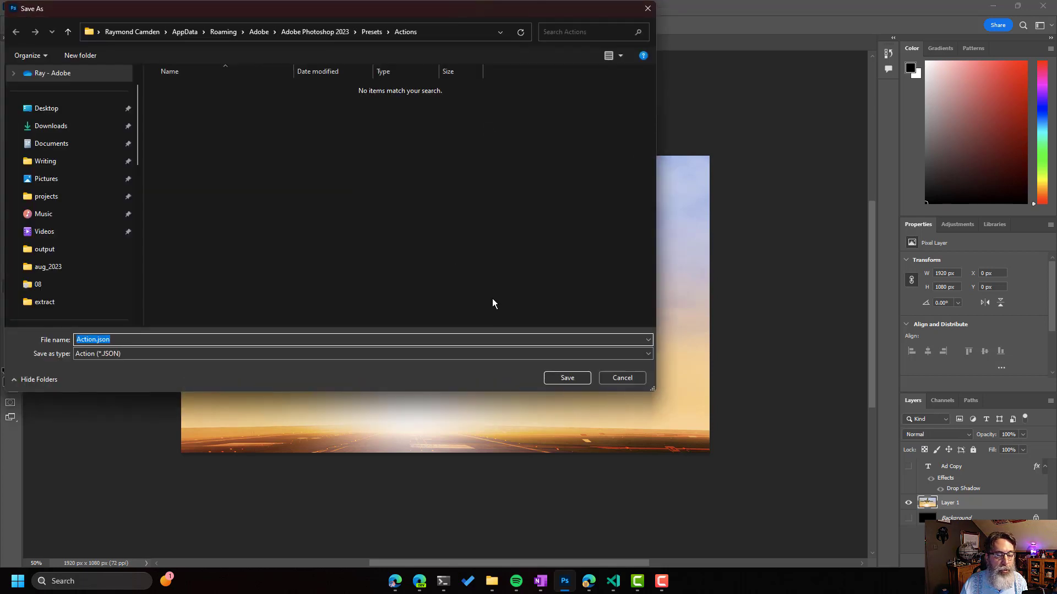
left_click(557, 378)
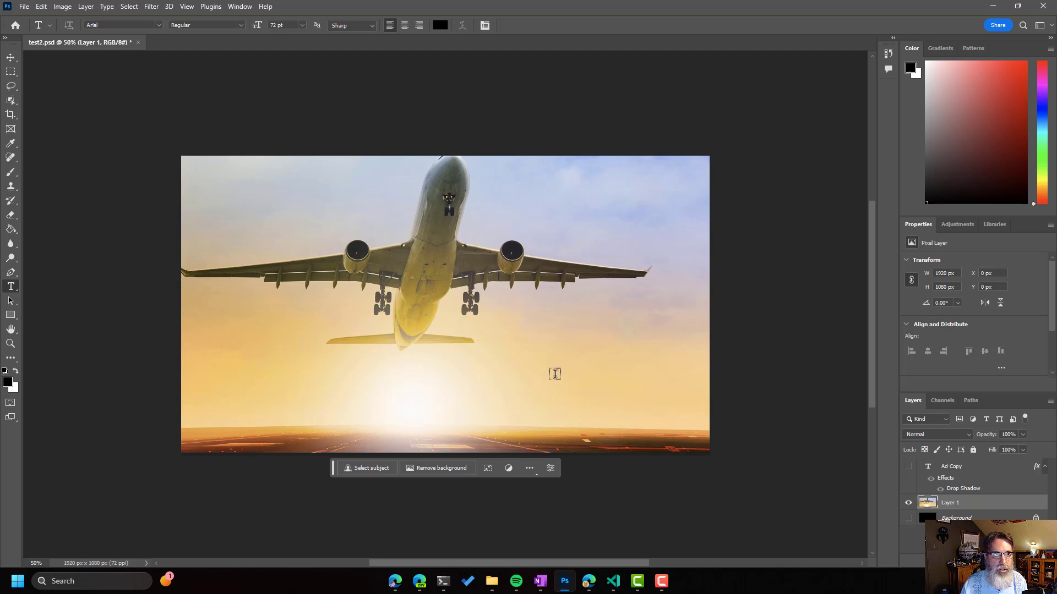
Apply a 10-pixel Gaussian Blur to the airplane photo
left_click(150, 7)
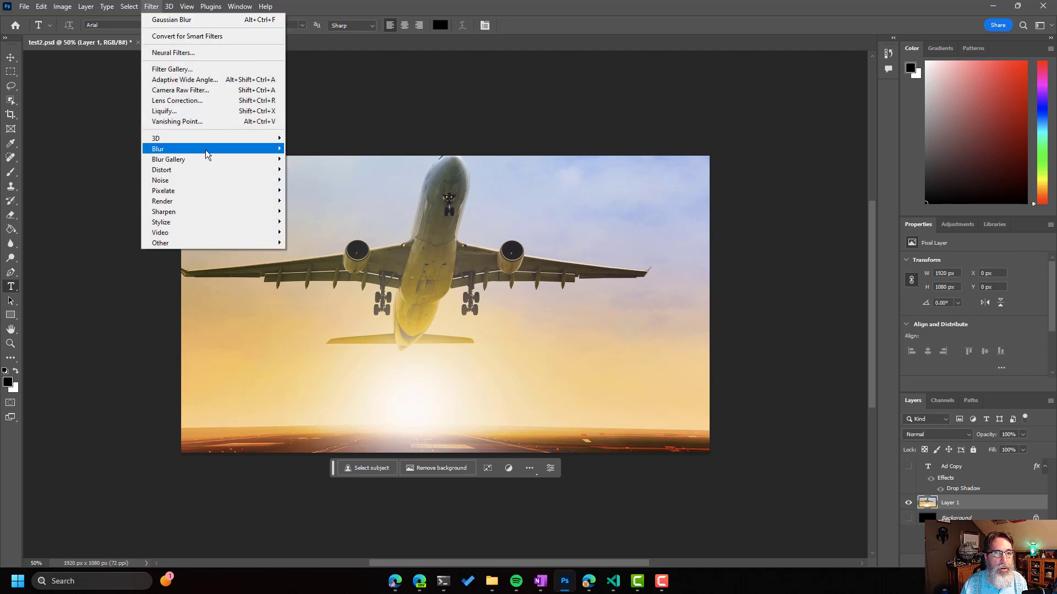
mouse_move(158, 149)
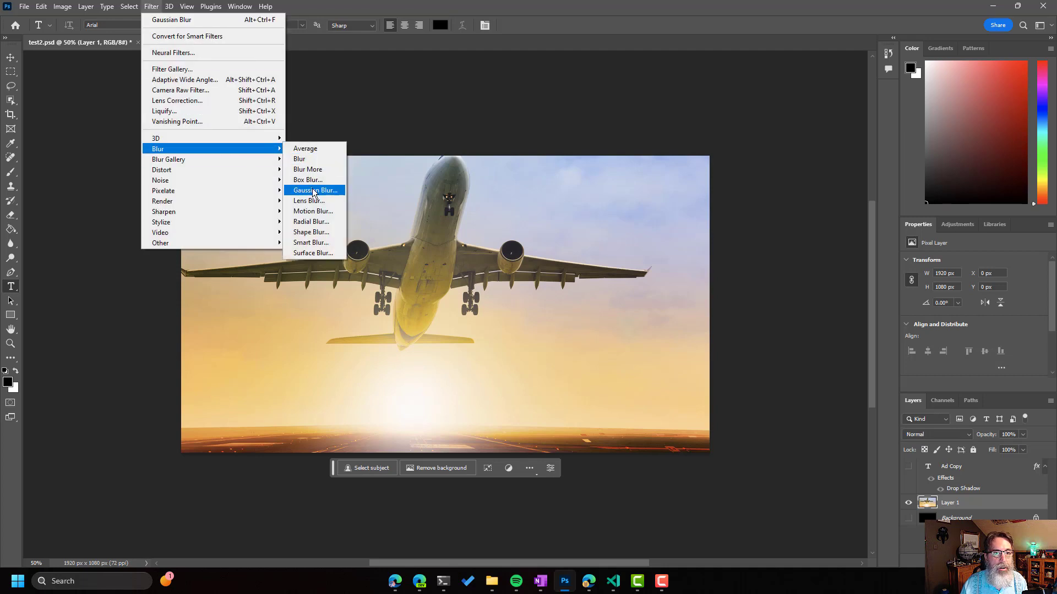
left_click(314, 190)
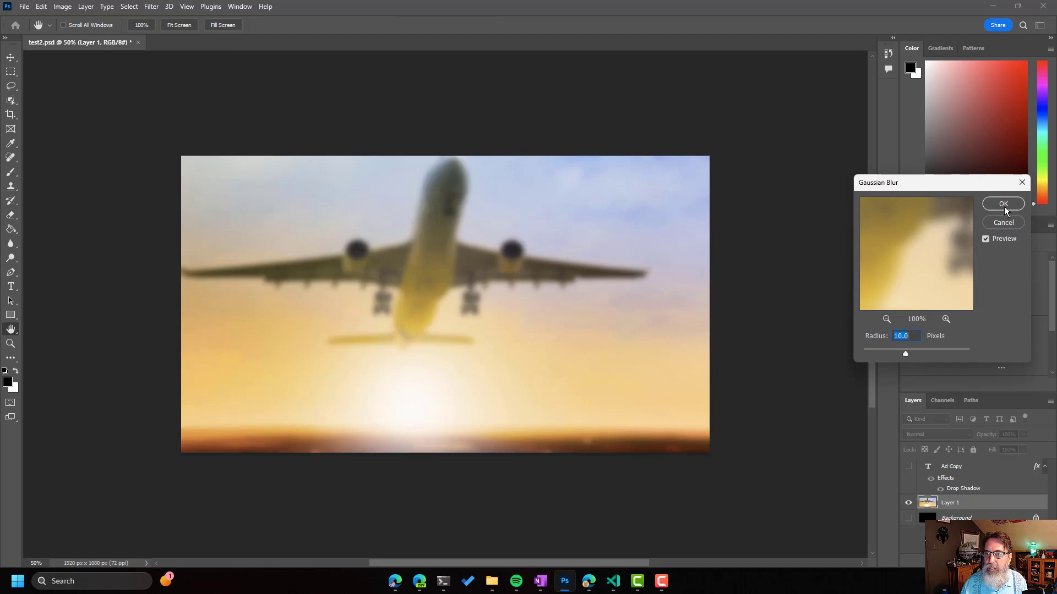
left_click(1003, 203)
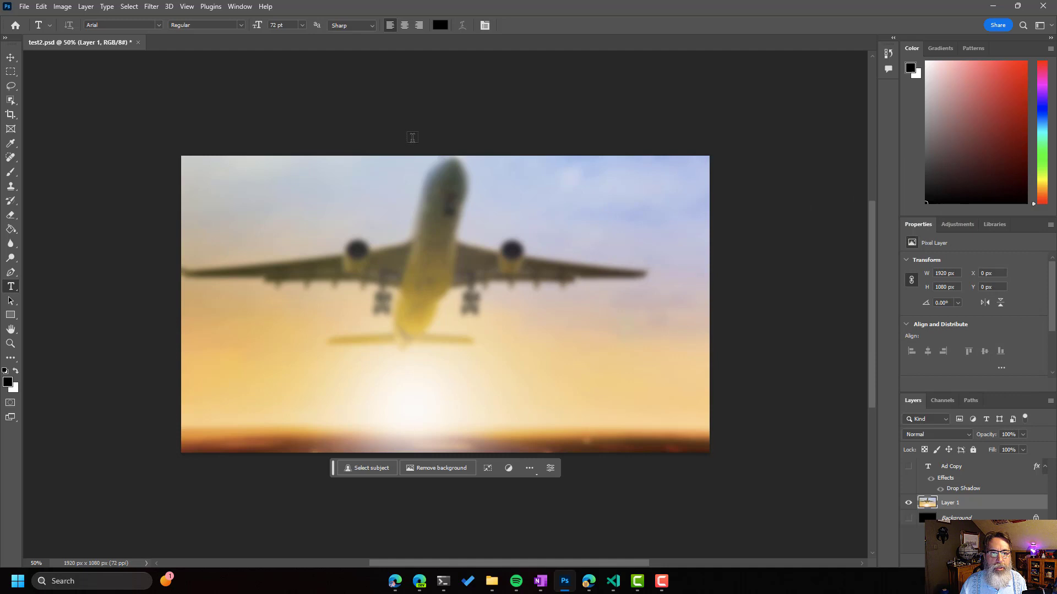
Apply a Photo Filter adjustment with the Sepia preset at 100% density
left_click(64, 11)
mouse_move(80, 36)
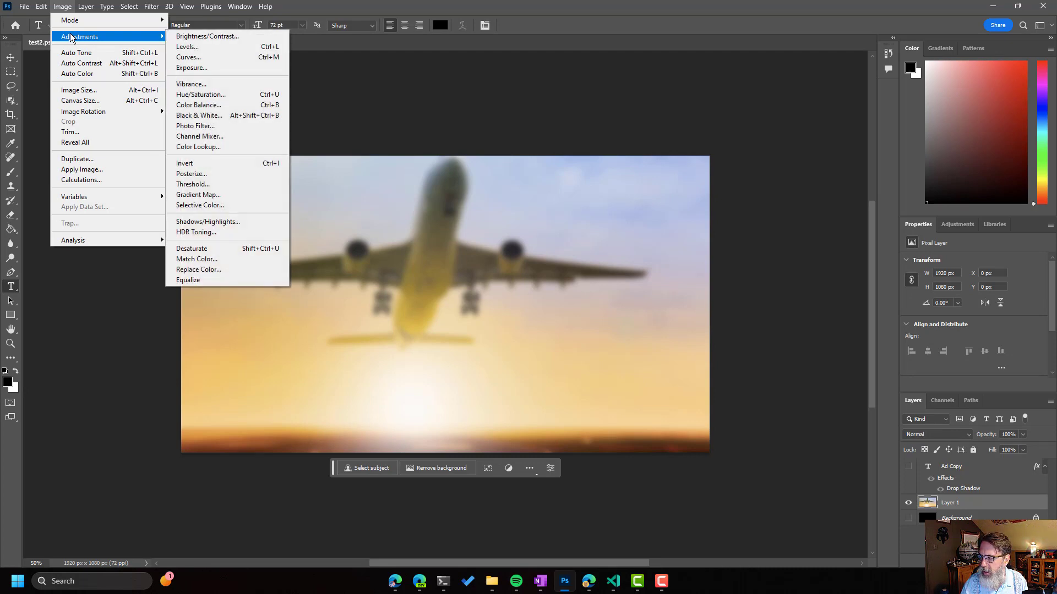
left_click(213, 125)
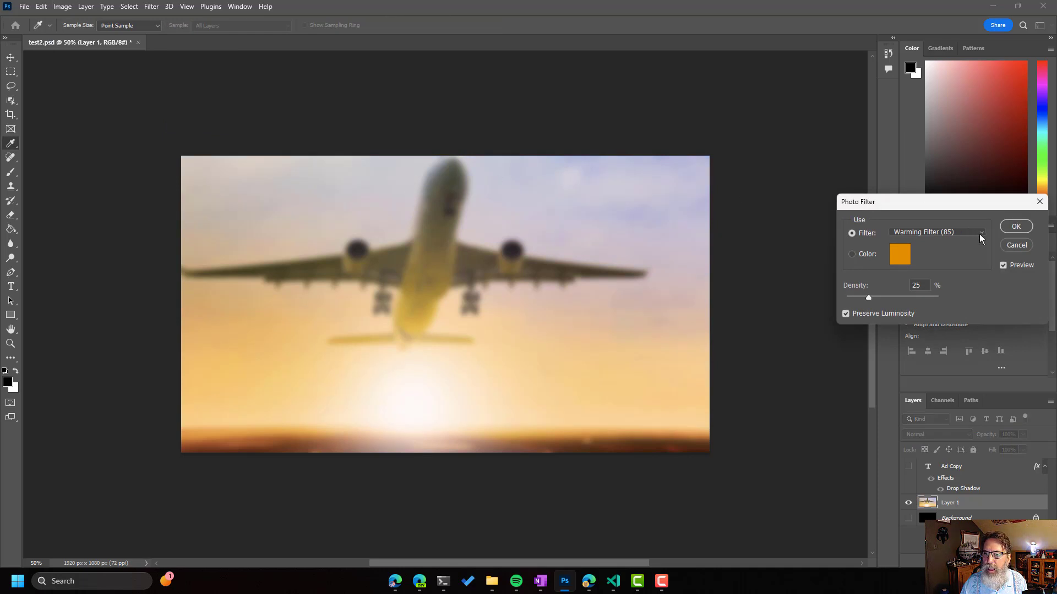
left_click(981, 233)
left_click(905, 388)
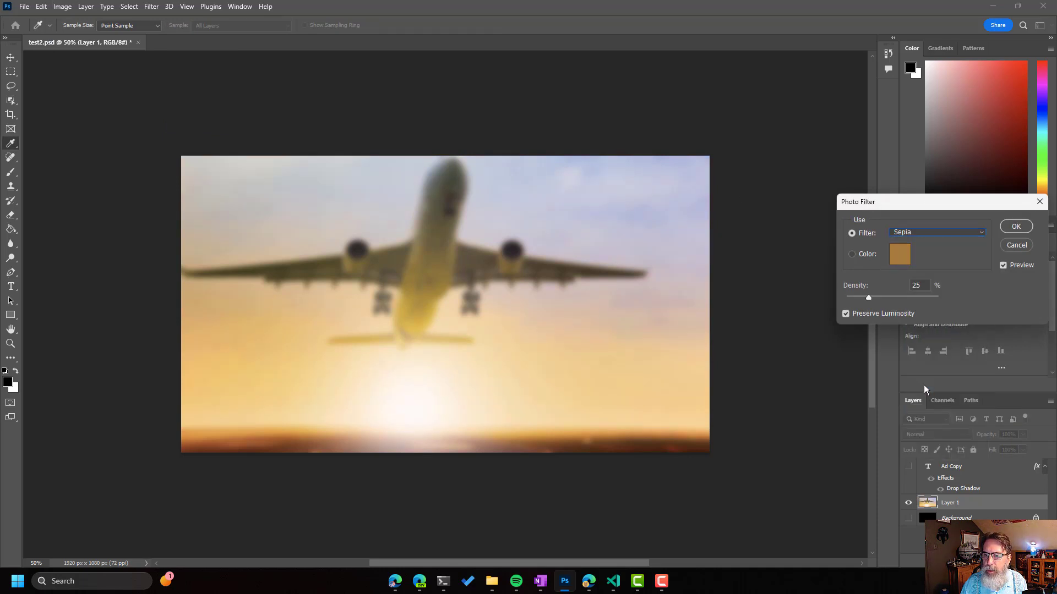
left_click(935, 293)
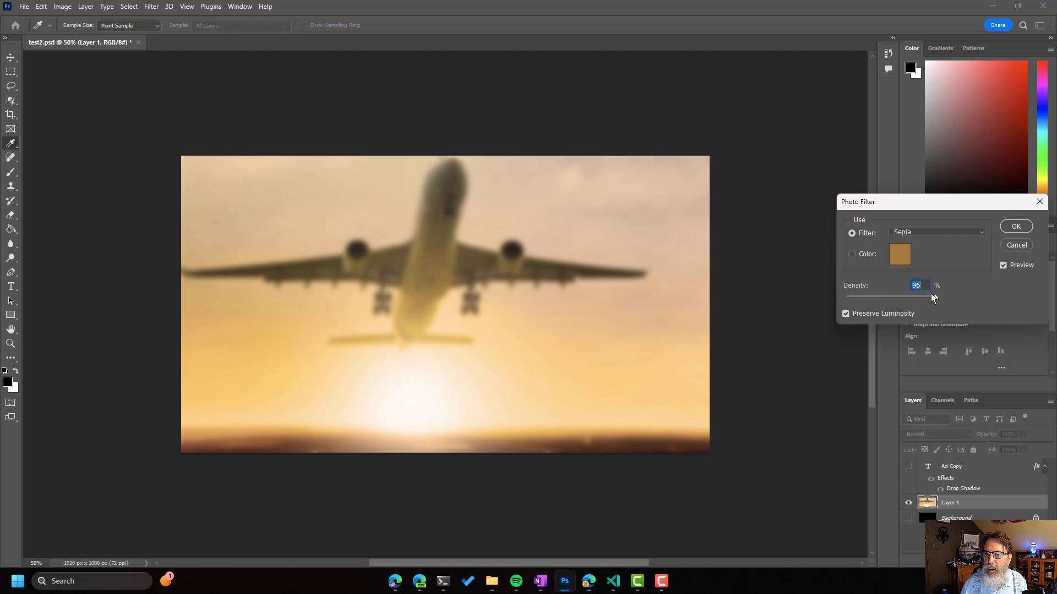
left_click(1012, 227)
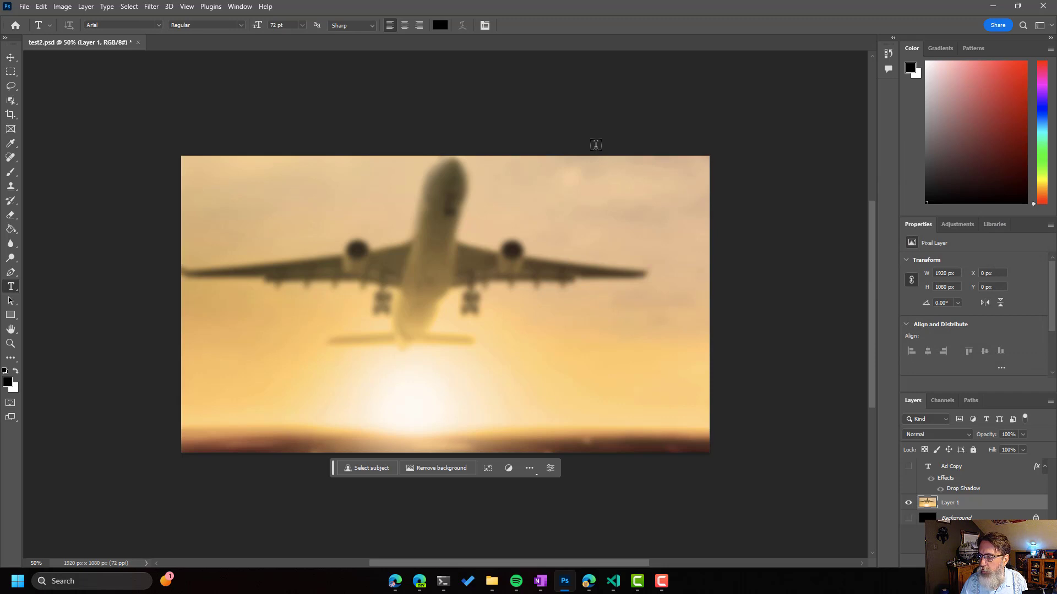
Stop the action recording via Plugins > Development, then switch to VS Code
left_click(210, 7)
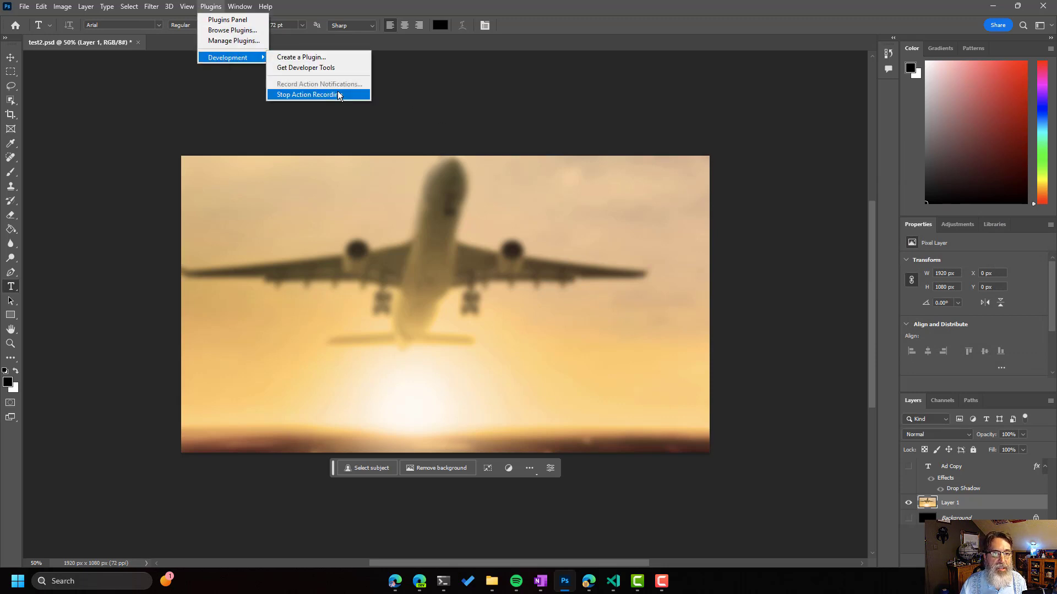
left_click(338, 95)
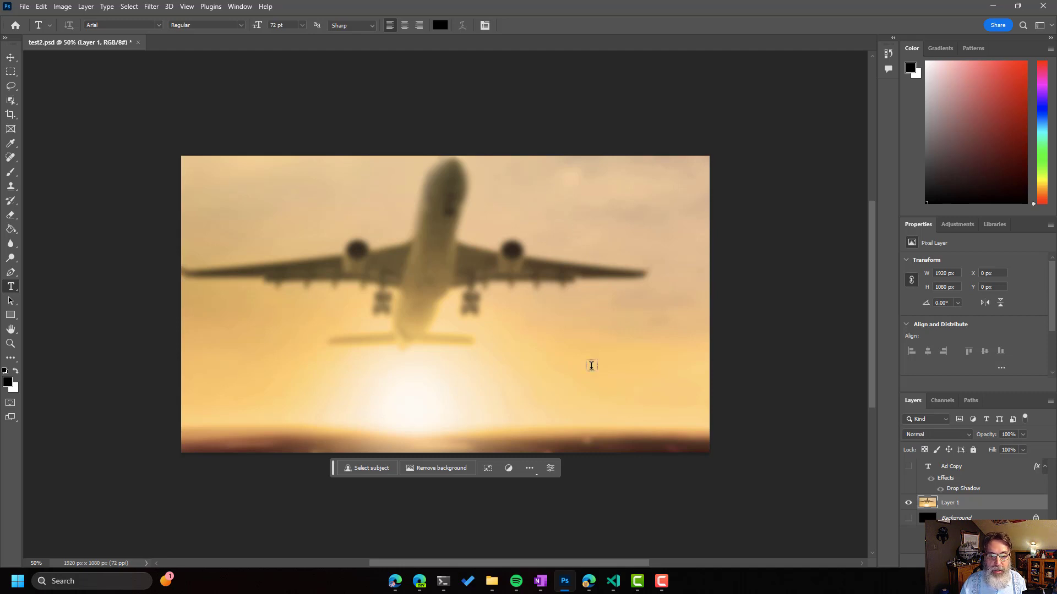
left_click(613, 581)
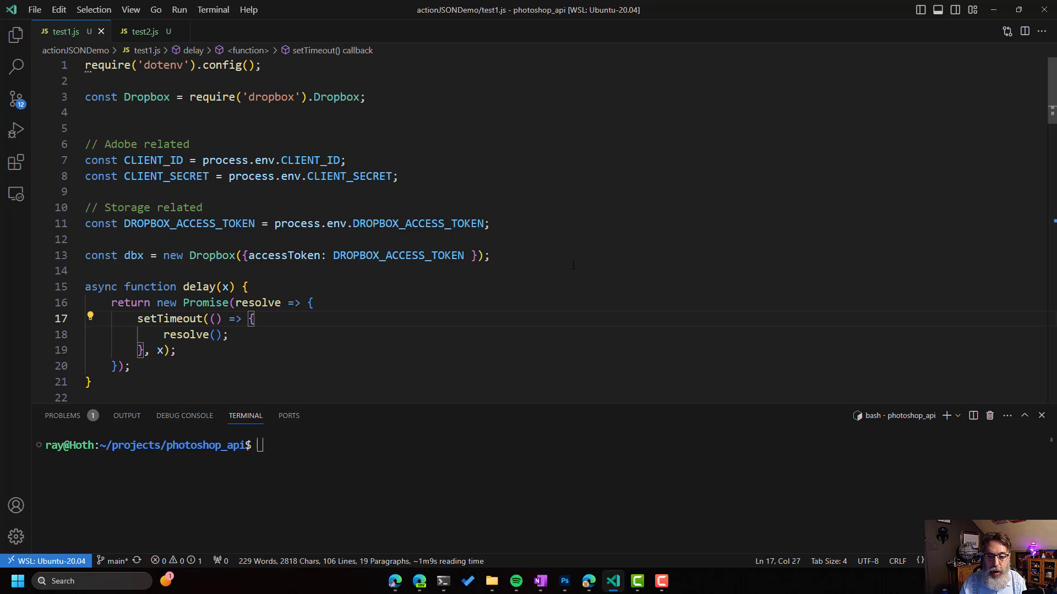
Preview source.jpg in the Dropbox PS API folder, then return to the editor
left_click(589, 581)
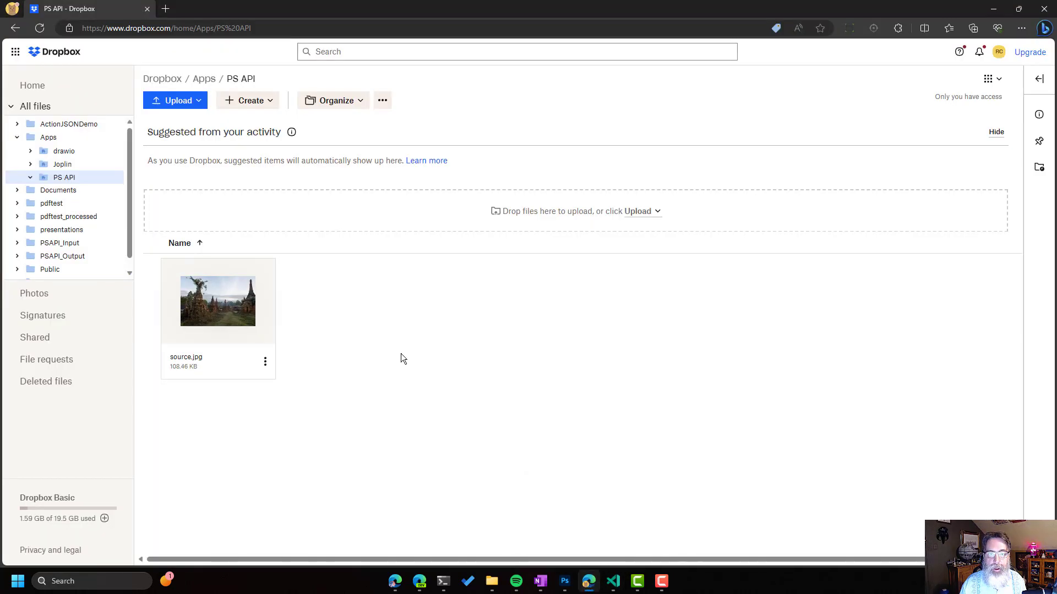
double_click(228, 319)
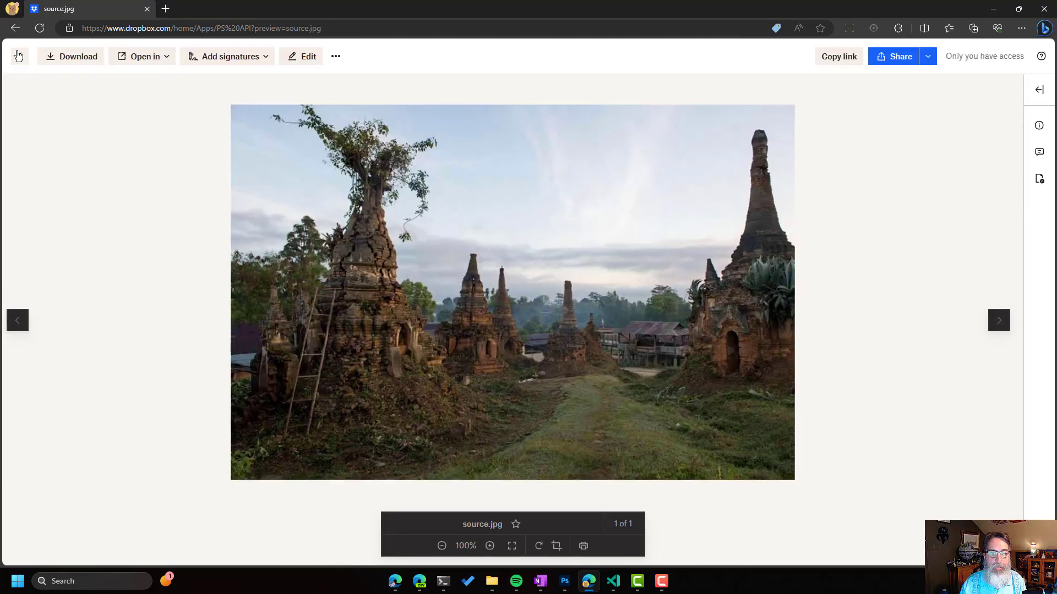
left_click(18, 56)
mouse_move(613, 581)
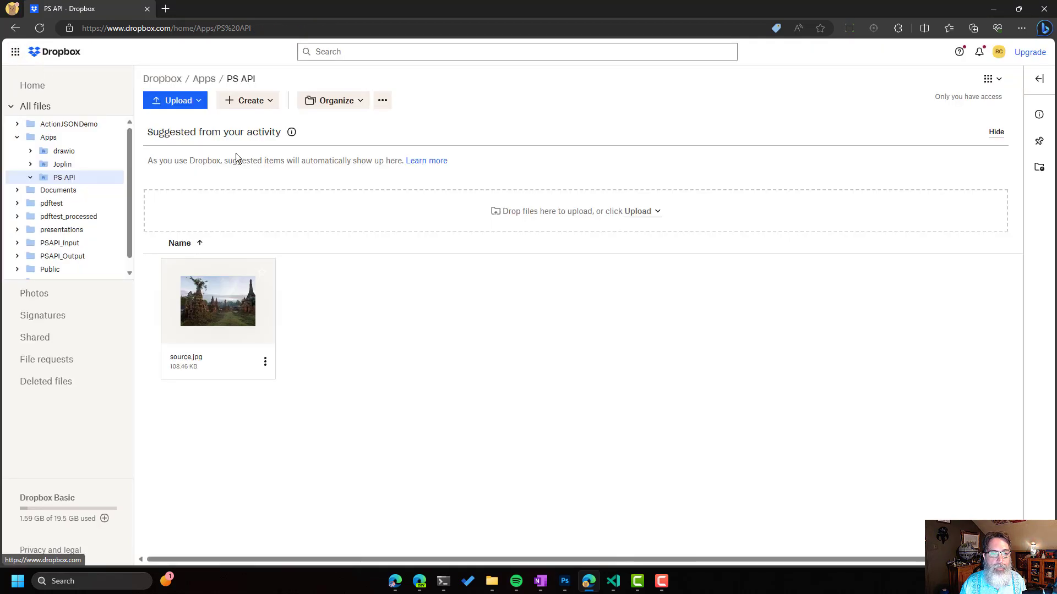
left_click(616, 581)
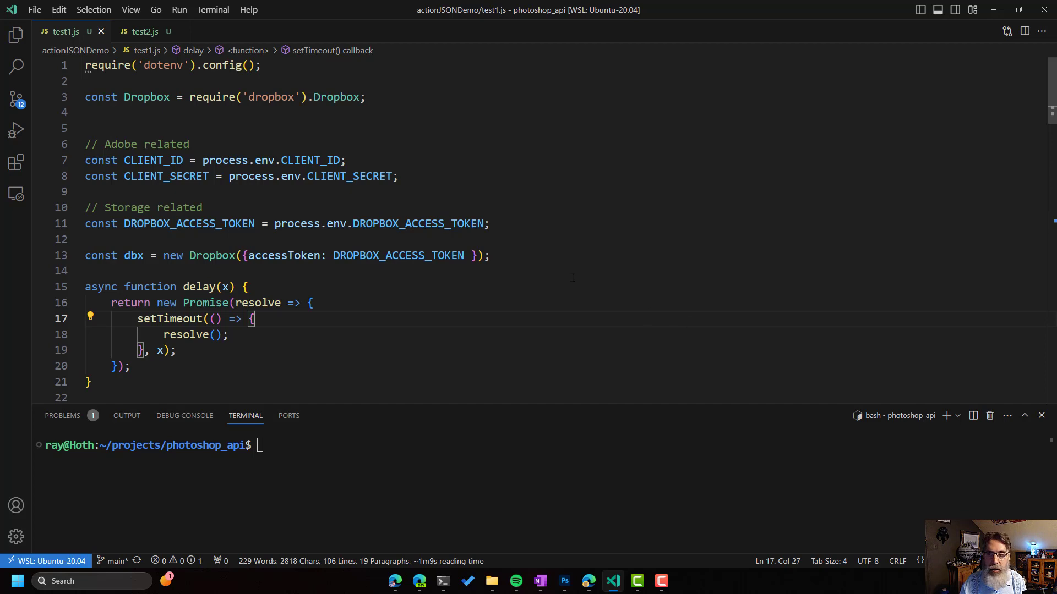
scroll(573, 278, "down", 2)
scroll(570, 275, "down", 2)
scroll(562, 272, "down", 2)
scroll(555, 271, "down", 2)
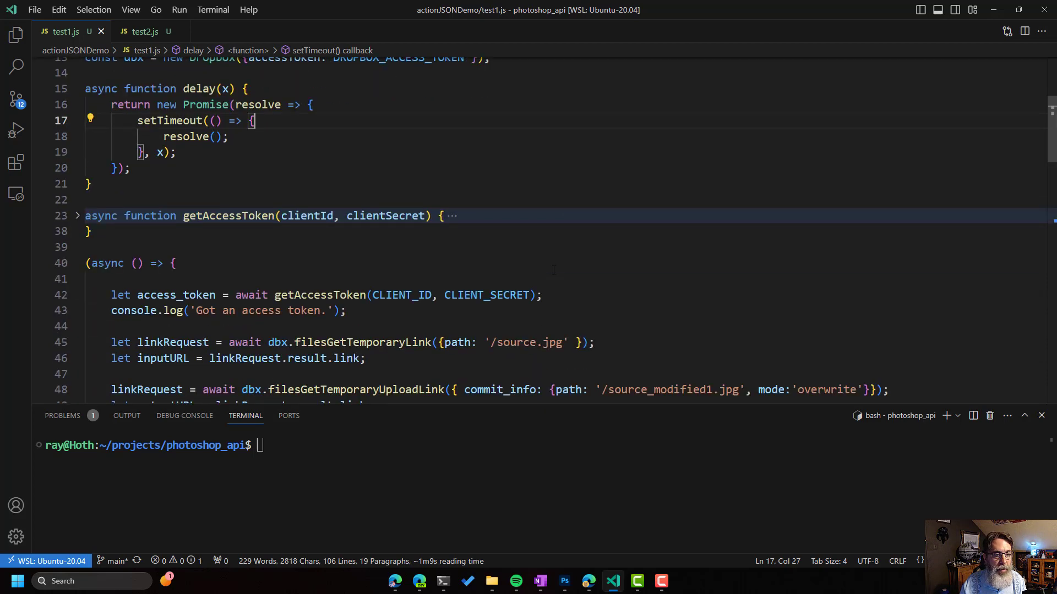
scroll(554, 271, "down", 1)
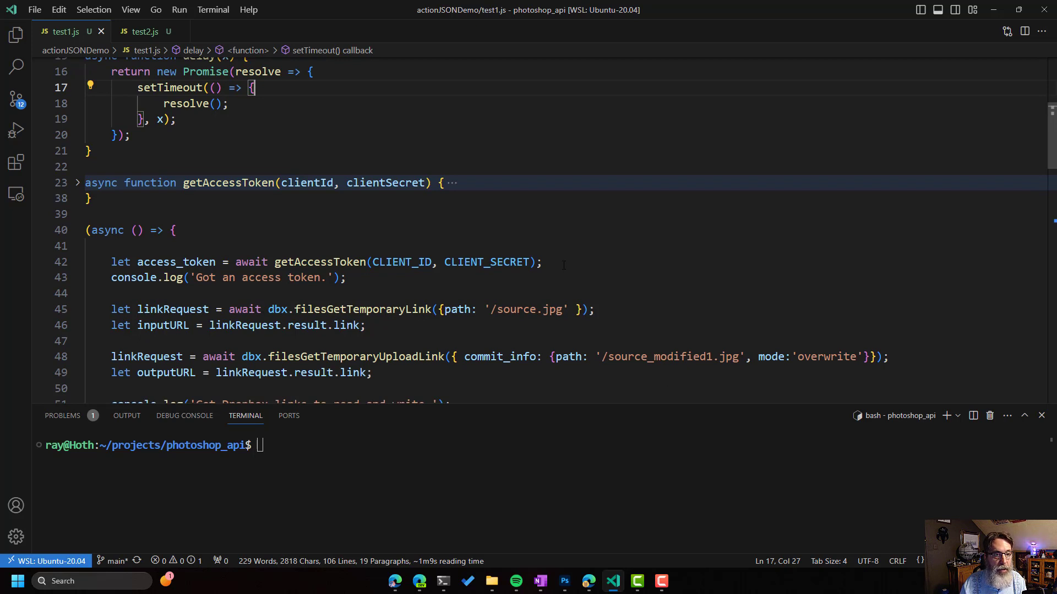
mouse_move(77, 216)
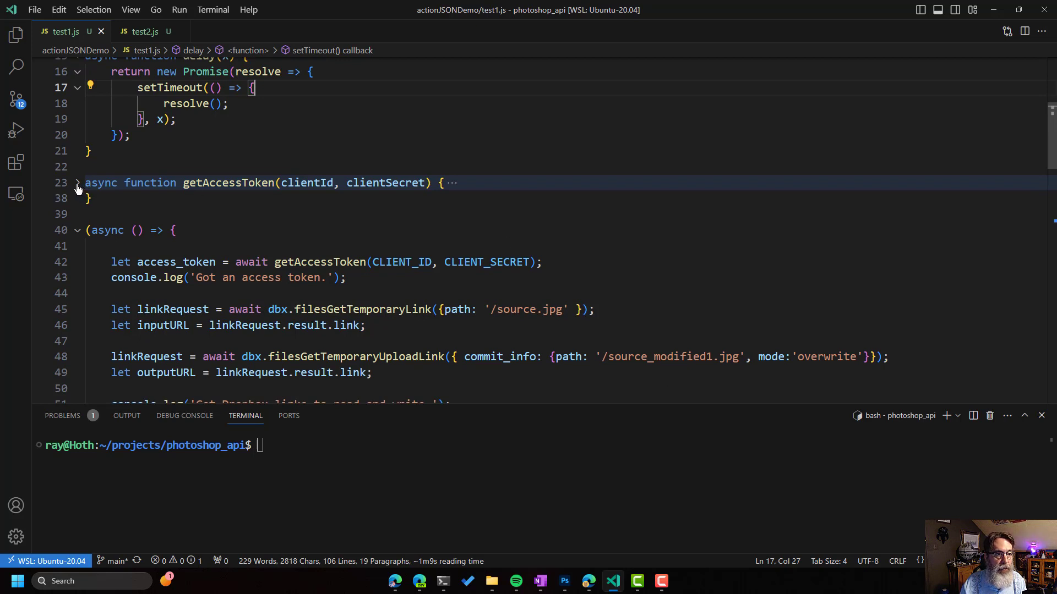
left_click(77, 183)
scroll(559, 230, "down", 1)
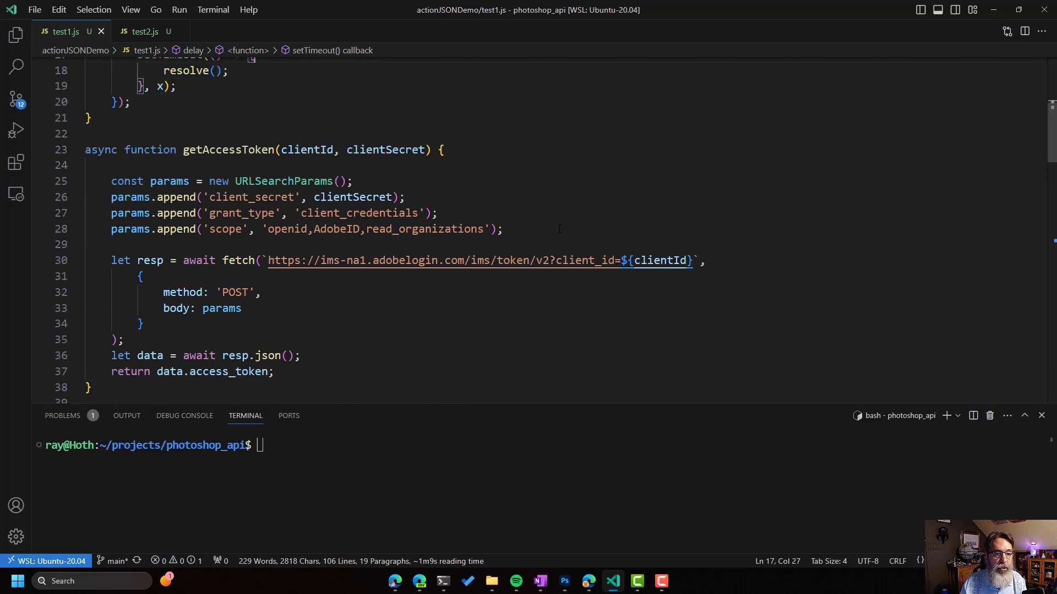
left_click(76, 150)
scroll(639, 249, "down", 2)
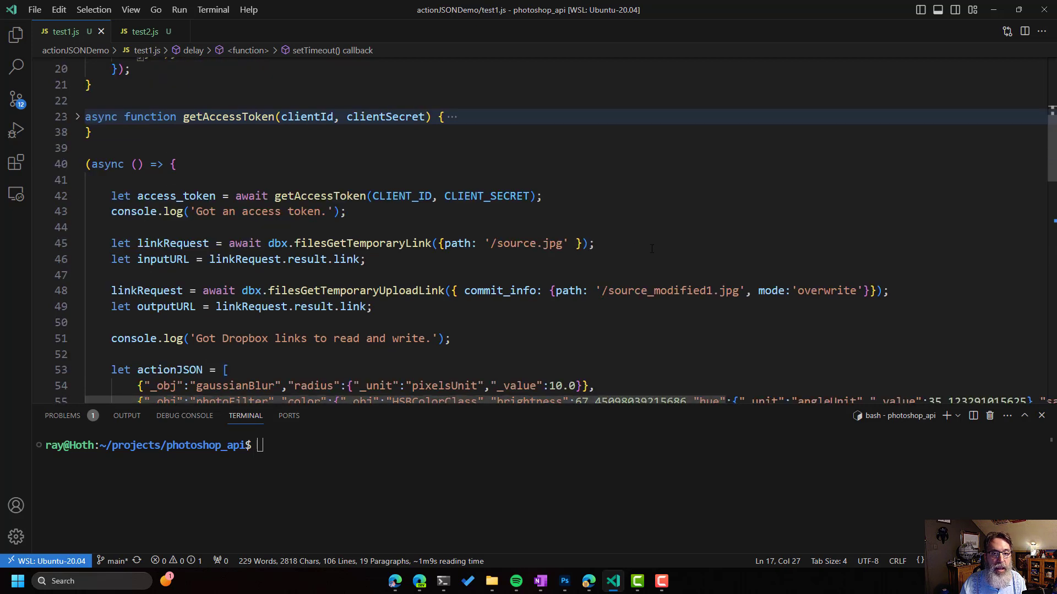
scroll(645, 248, "down", 2)
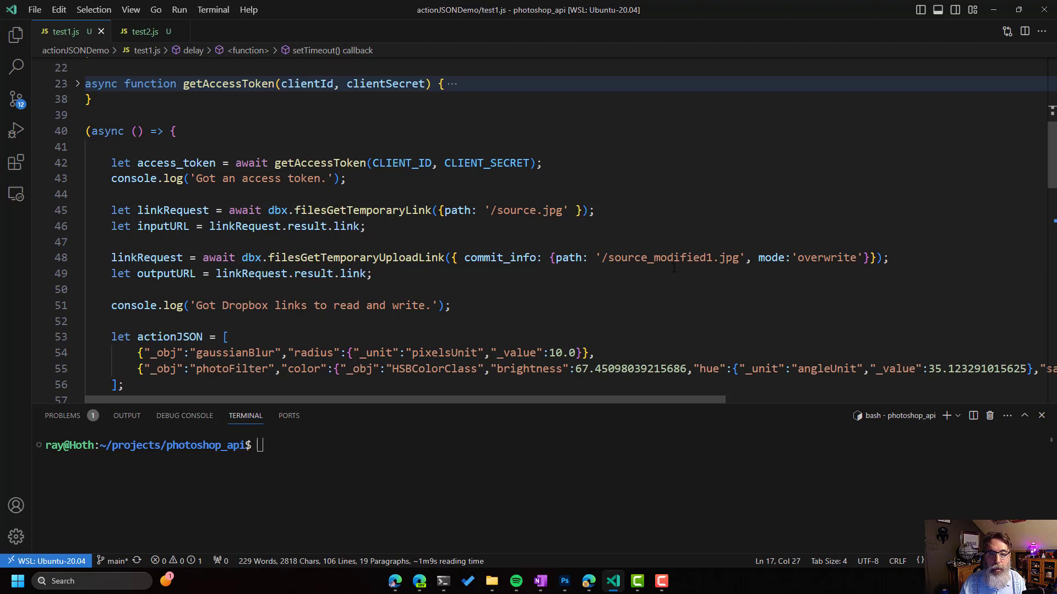
scroll(669, 261, "down", 8)
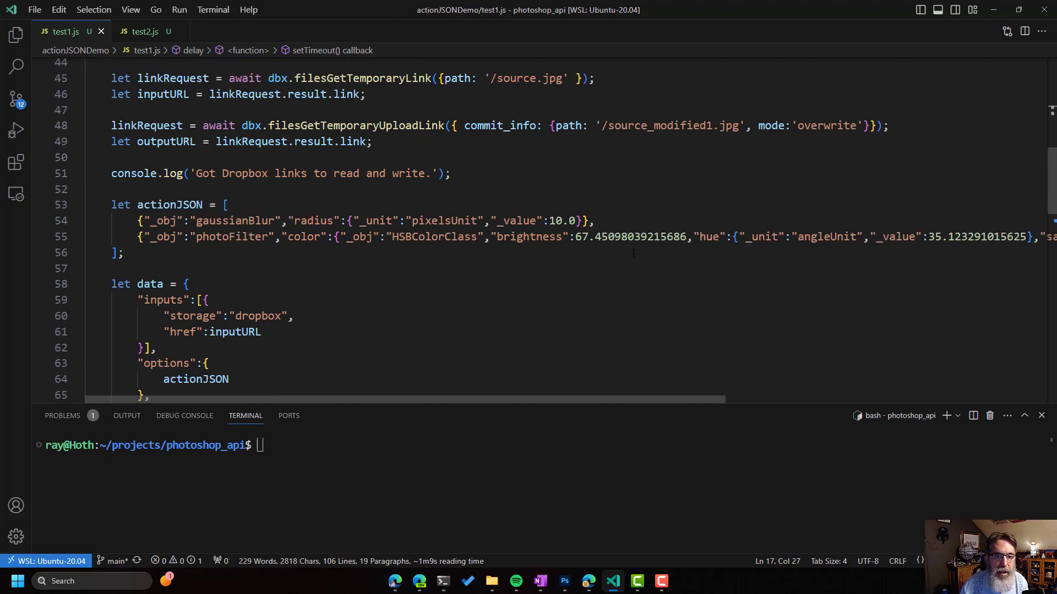
left_click(605, 220)
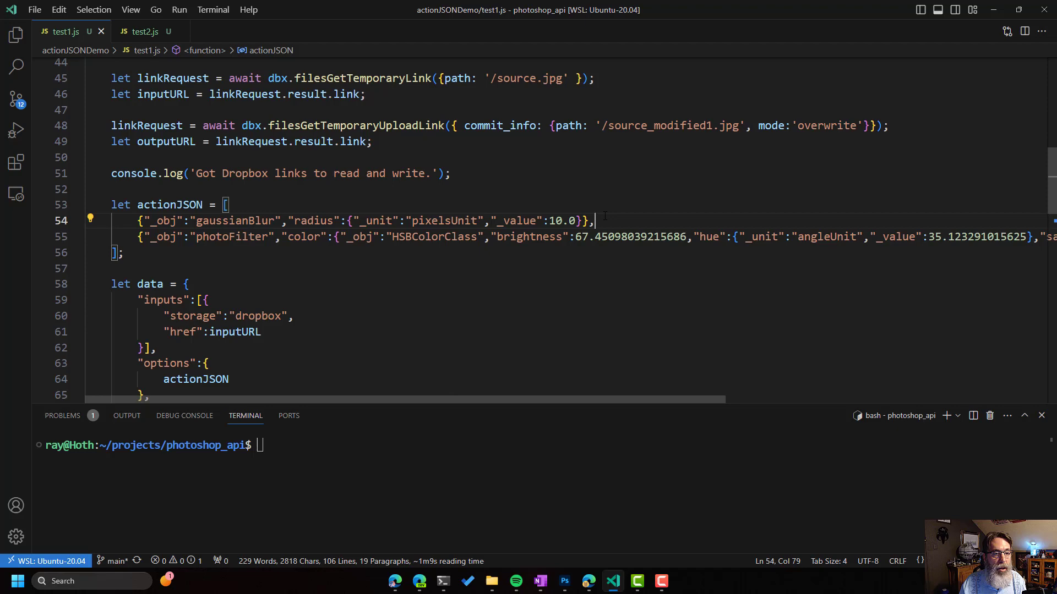
scroll(603, 207, "down", 2)
scroll(603, 206, "down", 1)
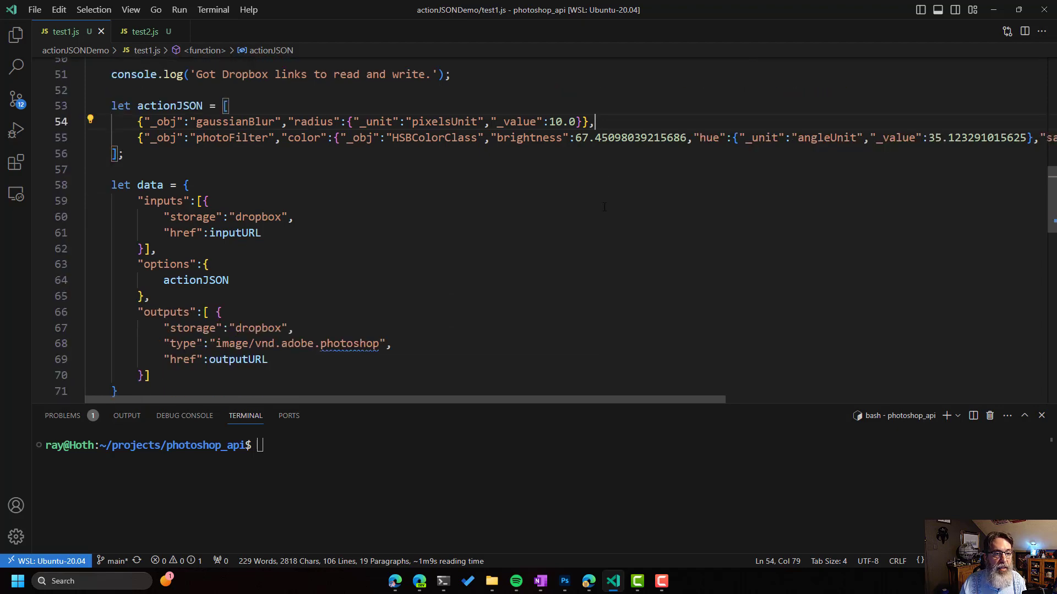
scroll(603, 207, "down", 1)
scroll(603, 206, "down", 1)
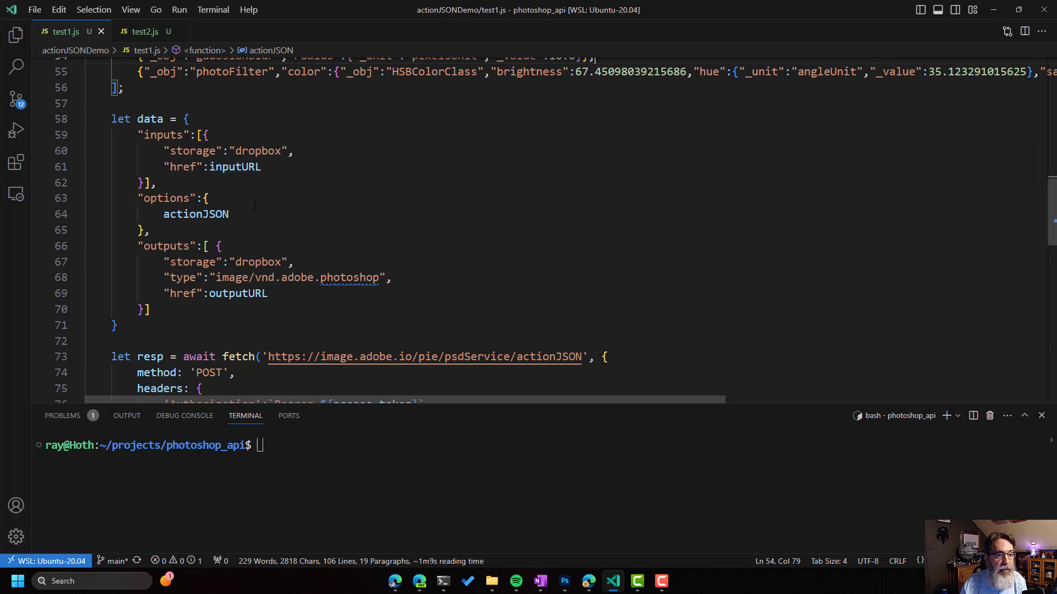
scroll(529, 231, "up", 1)
scroll(529, 231, "down", 2)
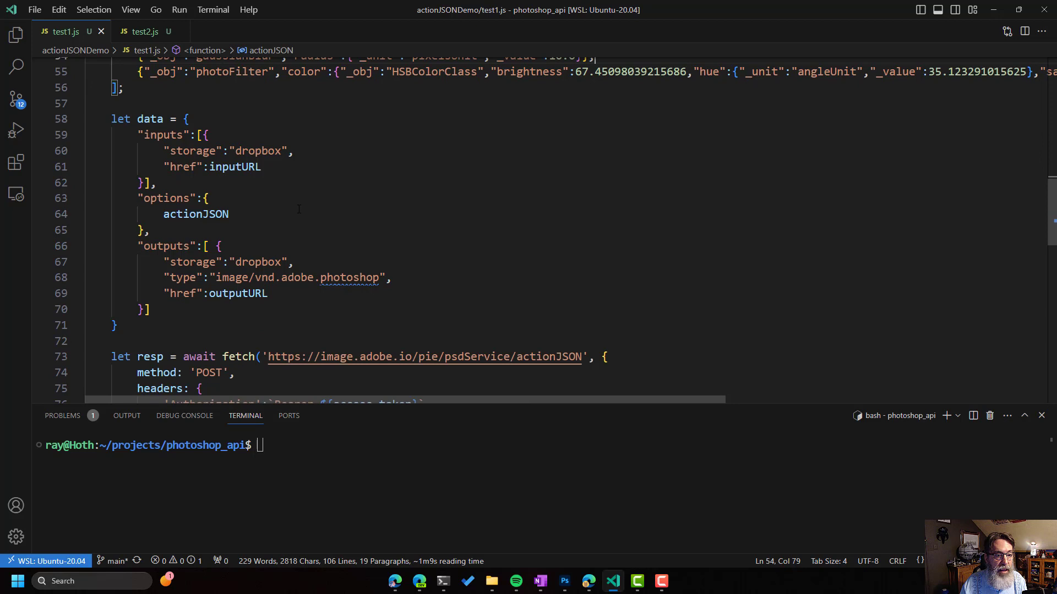
scroll(528, 231, "down", 2)
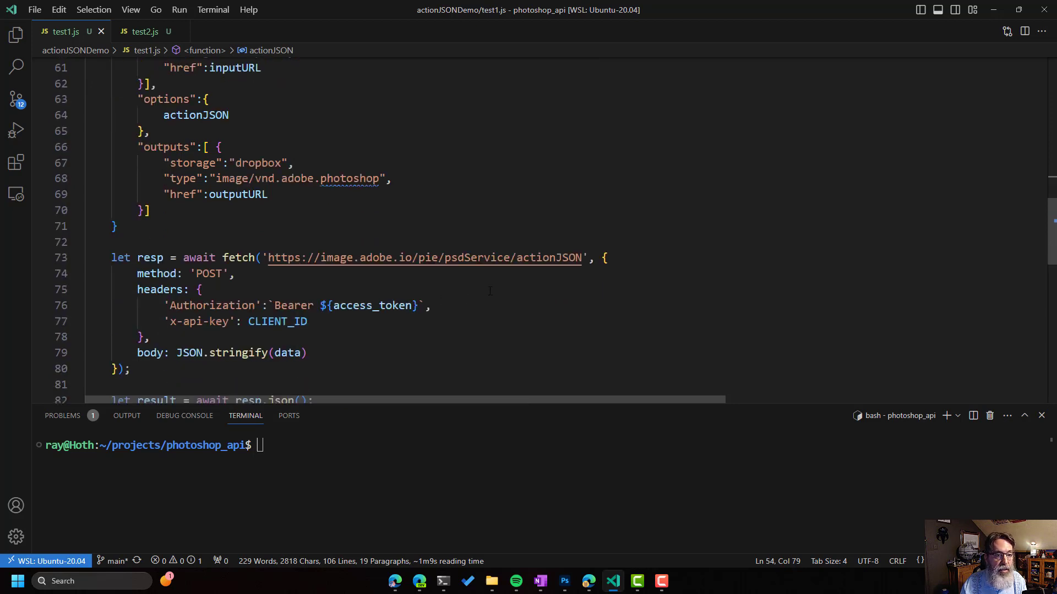
scroll(482, 275, "down", 2)
scroll(483, 274, "down", 2)
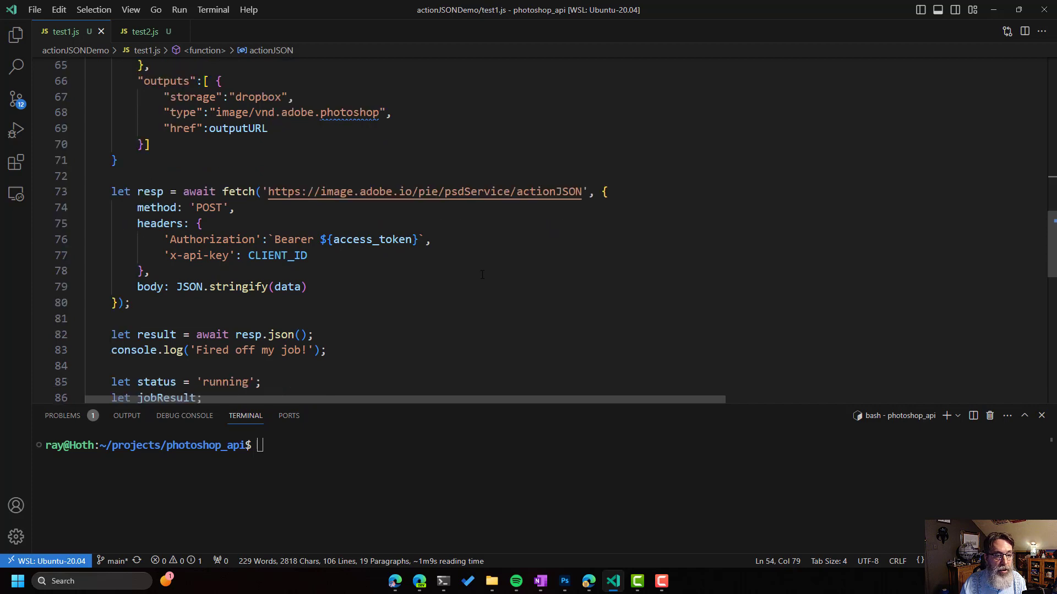
scroll(483, 275, "down", 2)
scroll(483, 275, "down", 2)
scroll(483, 275, "down", 2)
scroll(483, 275, "down", 2)
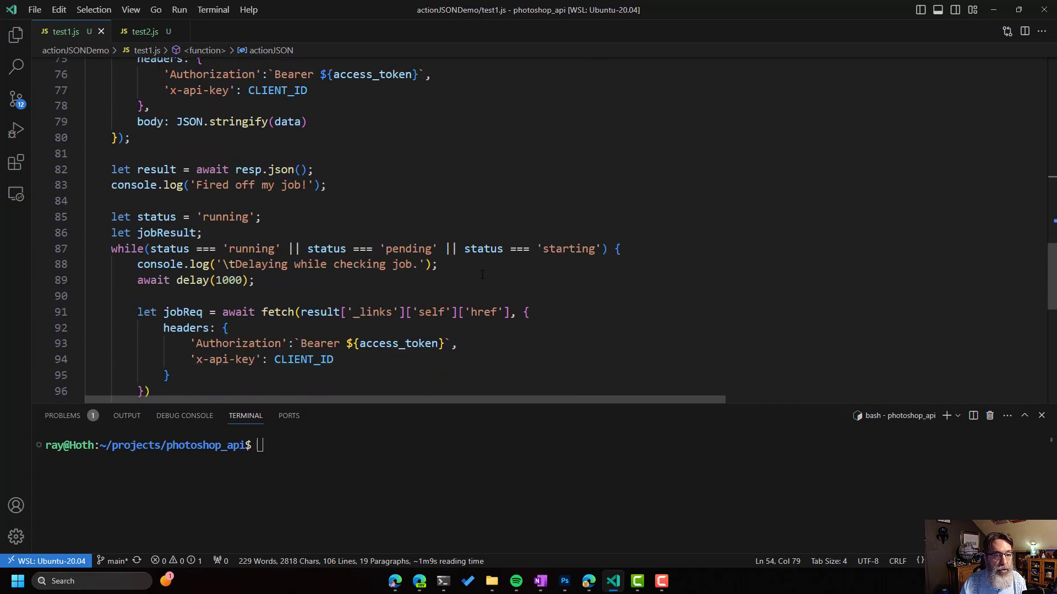
scroll(482, 275, "down", 1)
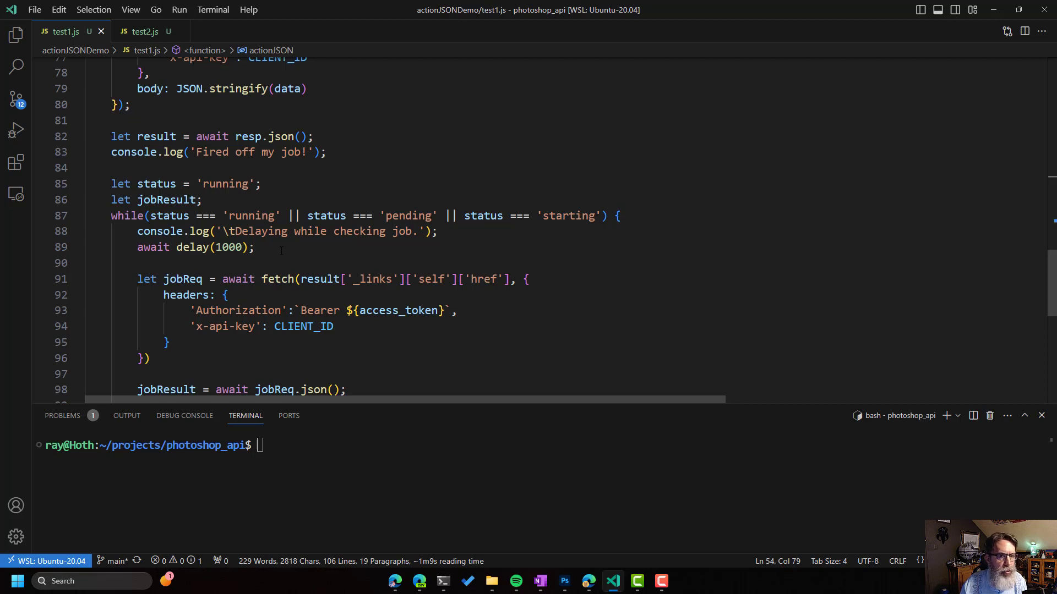
scroll(483, 248, "down", 1)
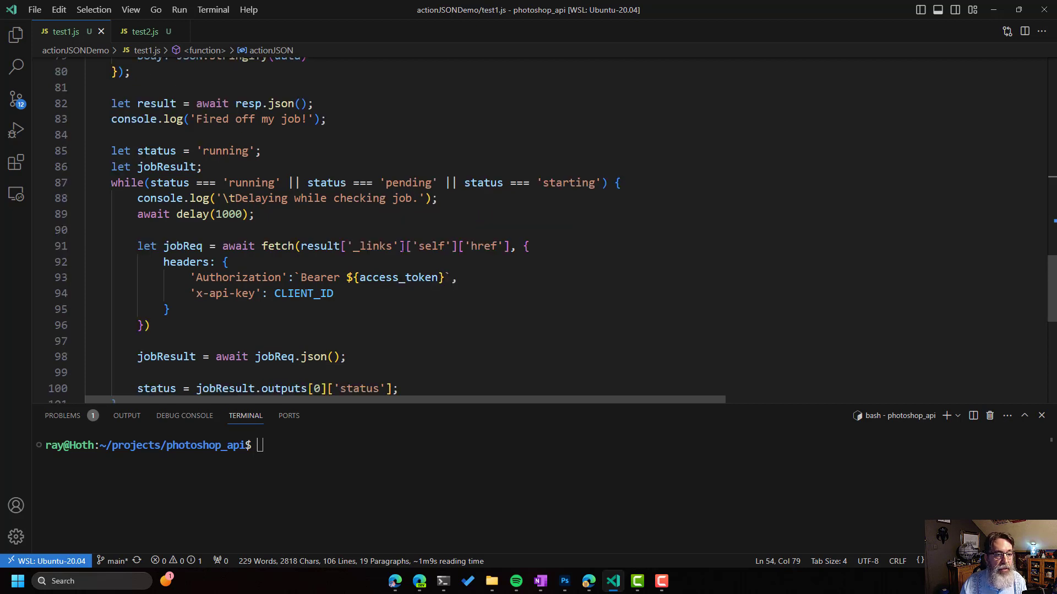
scroll(484, 248, "down", 1)
scroll(483, 247, "down", 1)
scroll(484, 248, "down", 1)
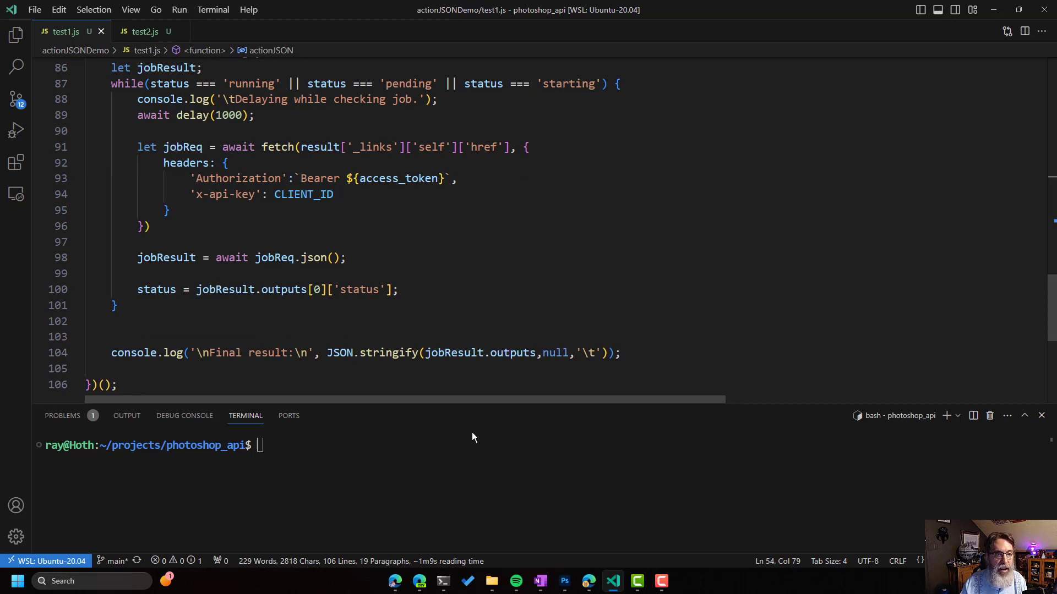
In the terminal, cd into actionJSONDemo and run node test1.js until the job succeeds
left_click(451, 486)
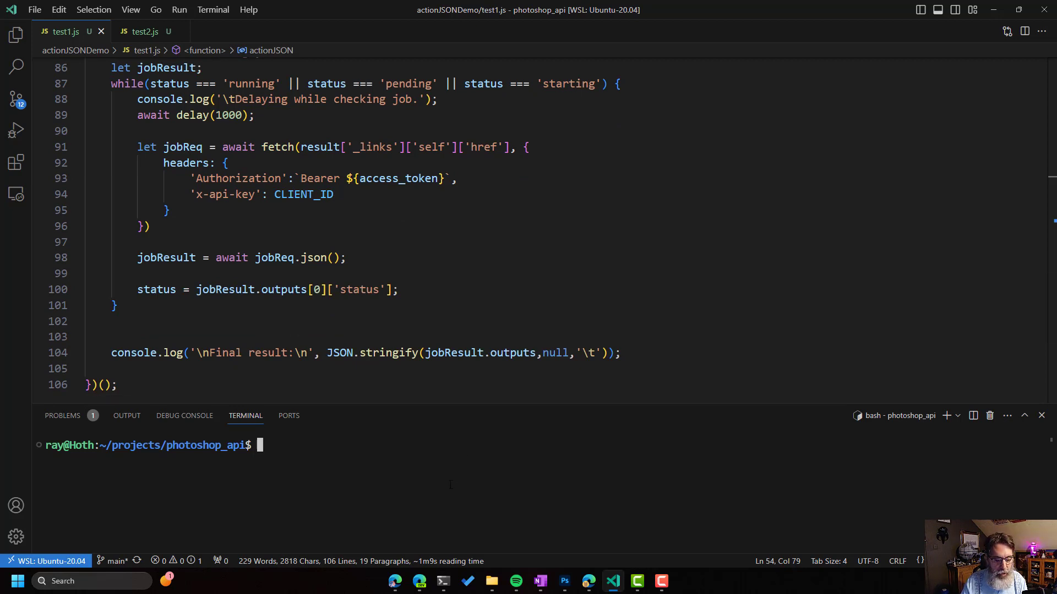
type("cd actio")
key("Tab")
key("Return")
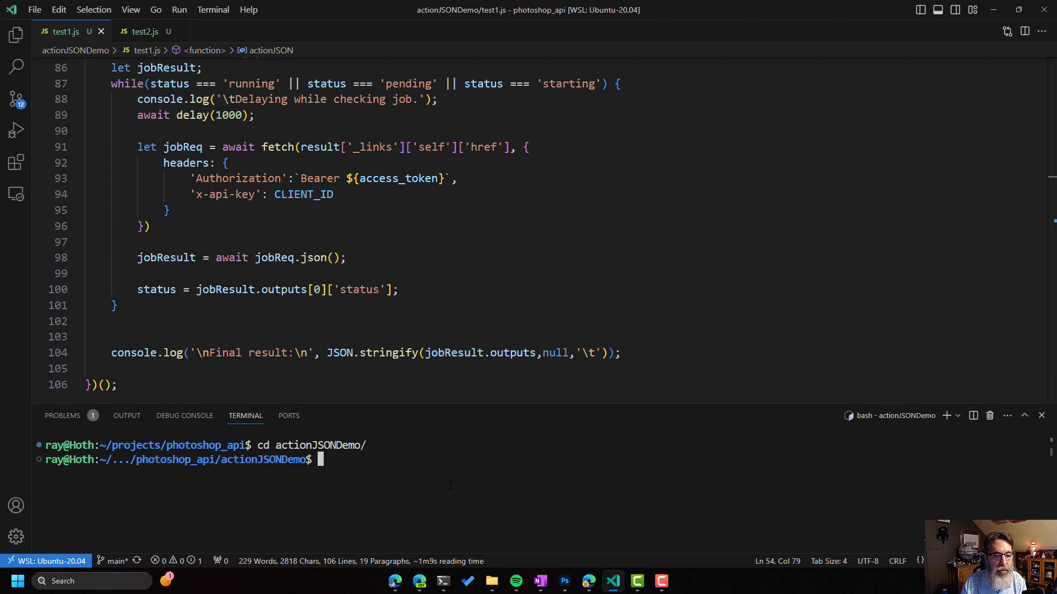
type("node ac")
key("BackSpace")
key("BackSpace")
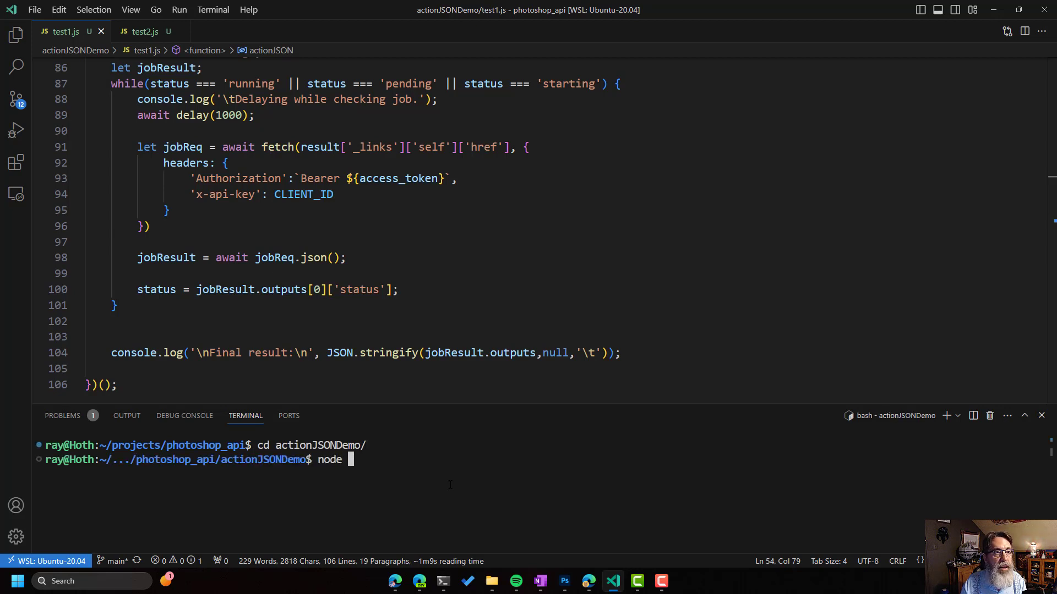
type("test1.")
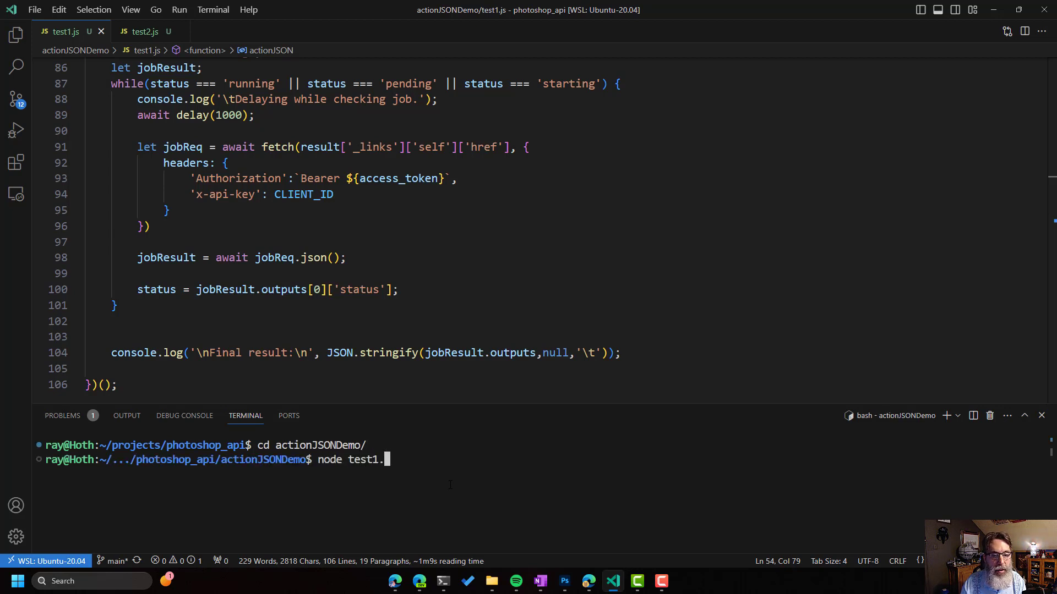
type("js")
key("Return")
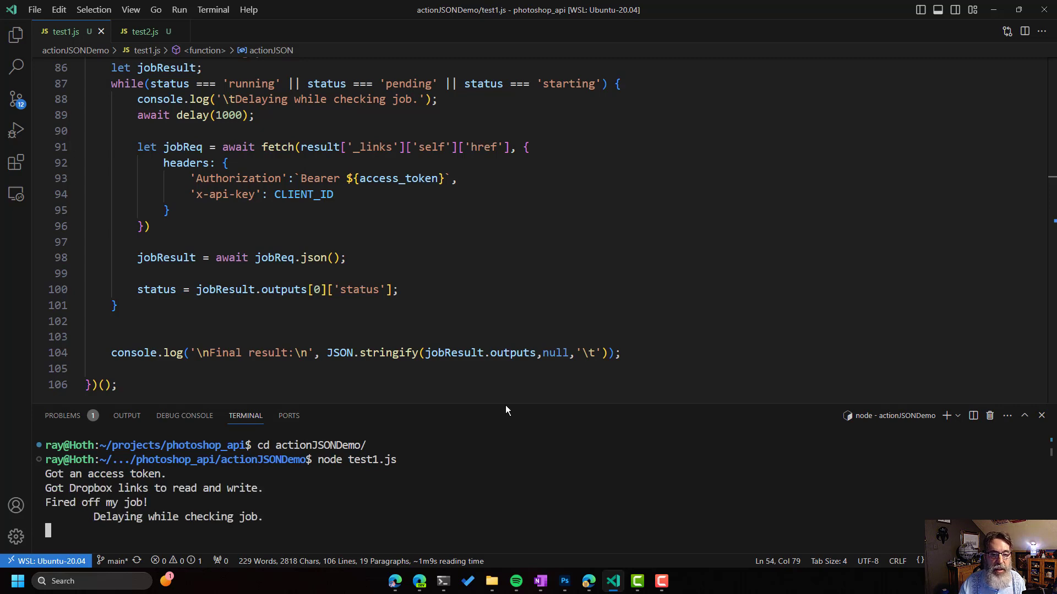
left_click_drag(505, 406, 506, 313)
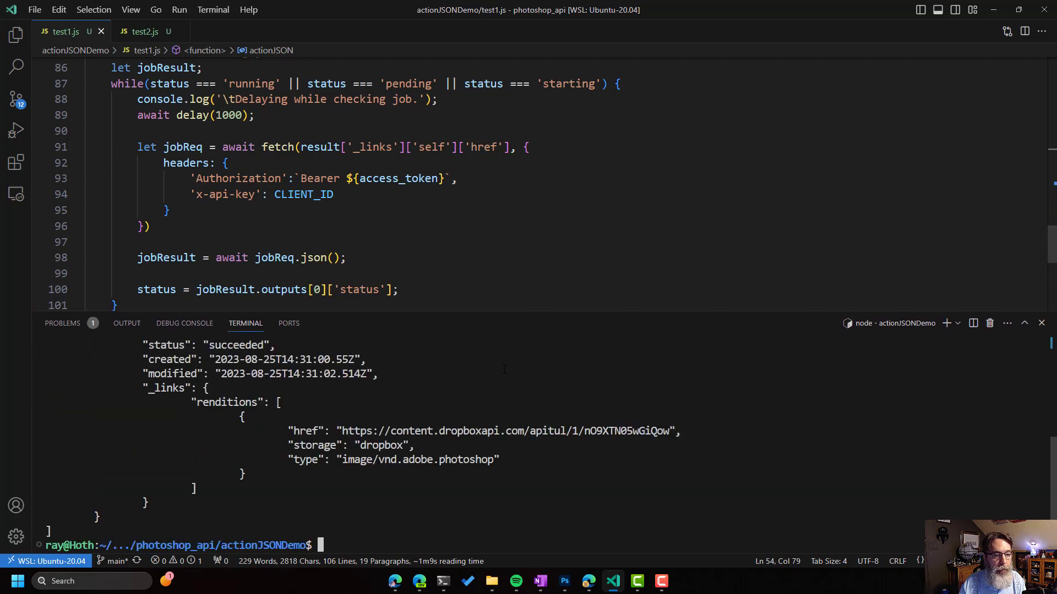
scroll(503, 413, "up", 5)
scroll(504, 412, "up", 5)
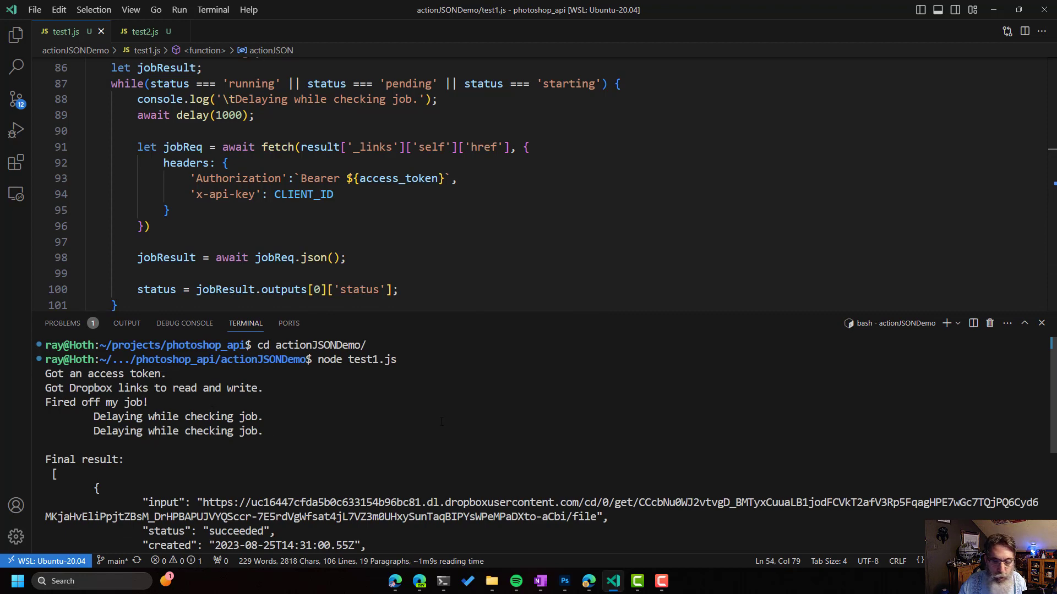
Preview the blurred sepia source_modified1.jpg in Dropbox, then return to VS Code
left_click(589, 580)
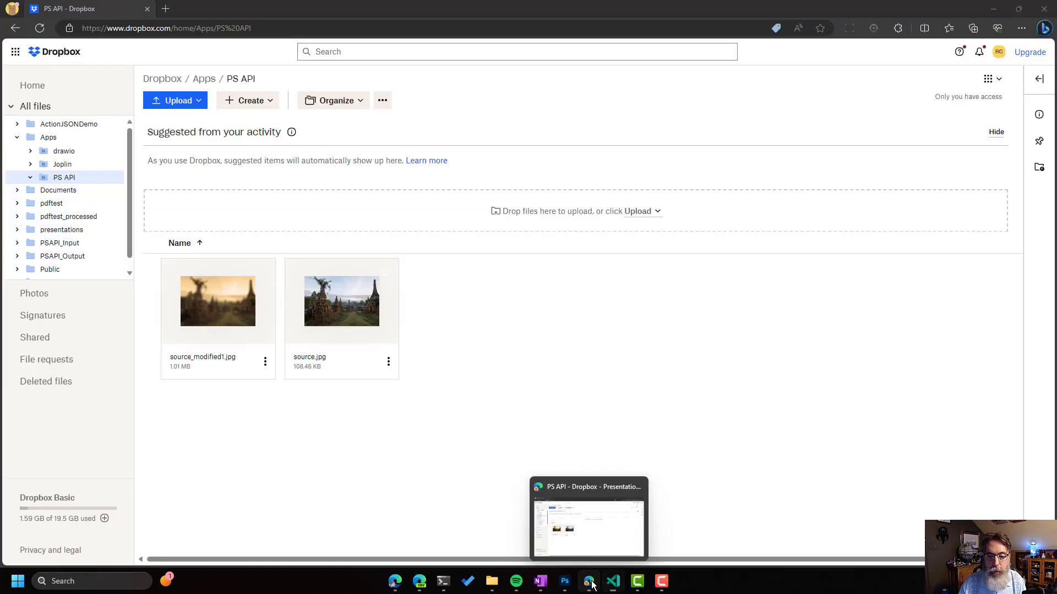
left_click(206, 290)
left_click(206, 291)
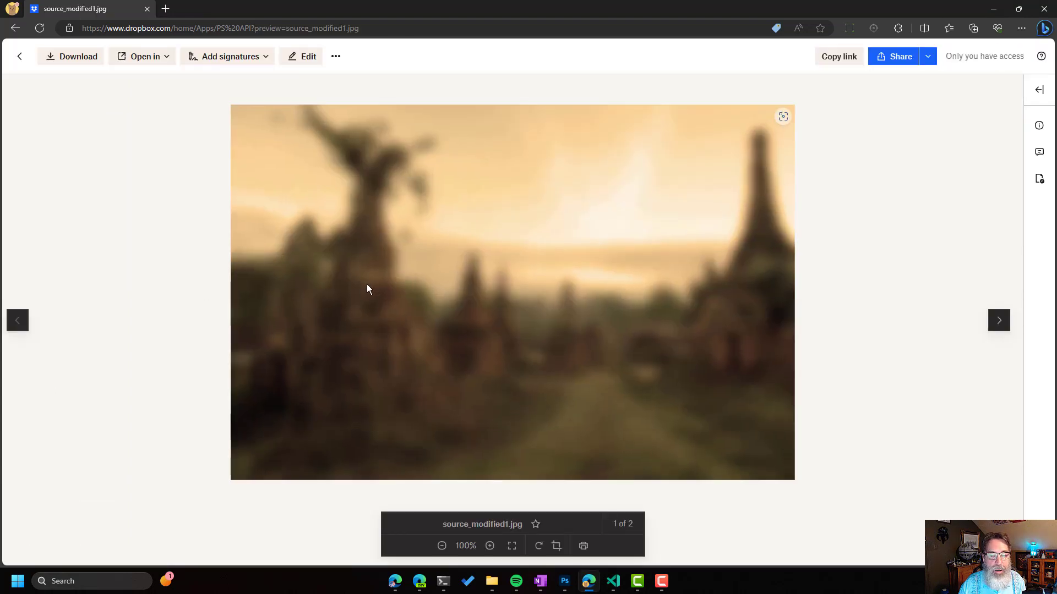
left_click(20, 56)
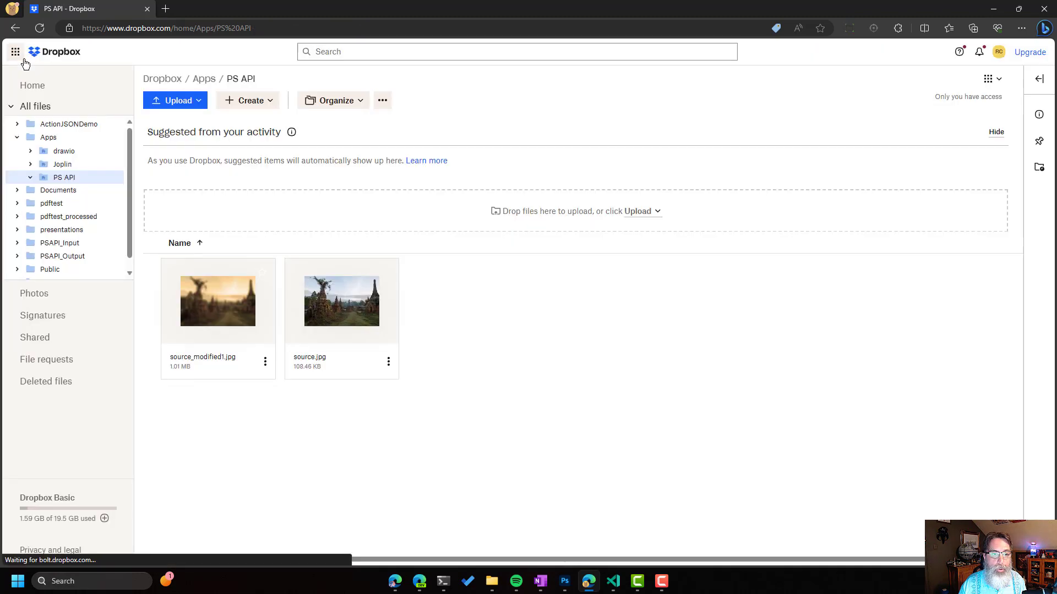
left_click(614, 581)
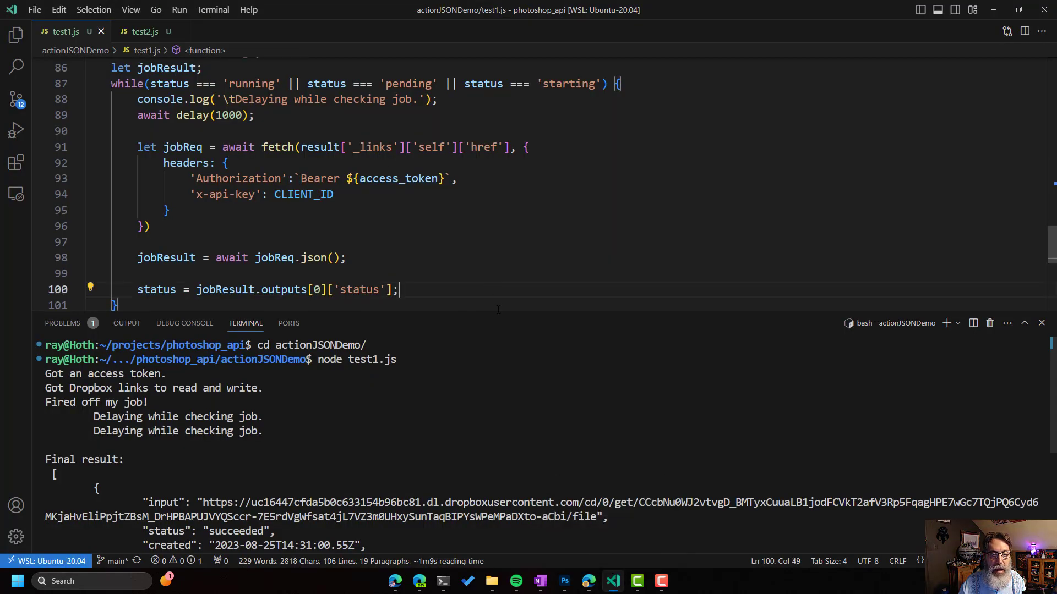
Switch to test2.js and locate the actionJSON.shift() line that drops the blur step
left_click_drag(498, 314, 494, 442)
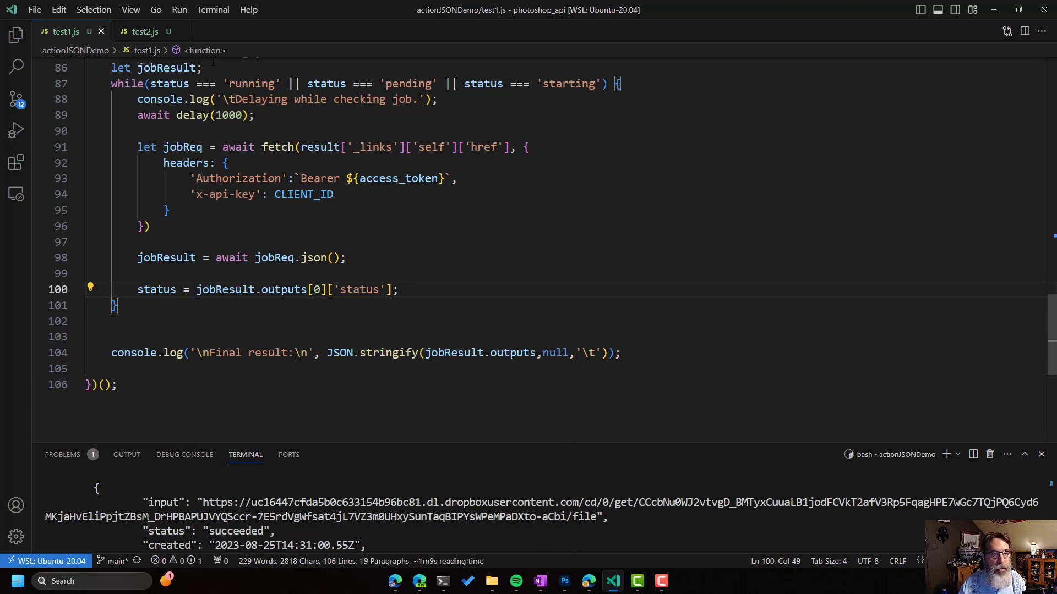
left_click(145, 31)
scroll(288, 160, "up", 3)
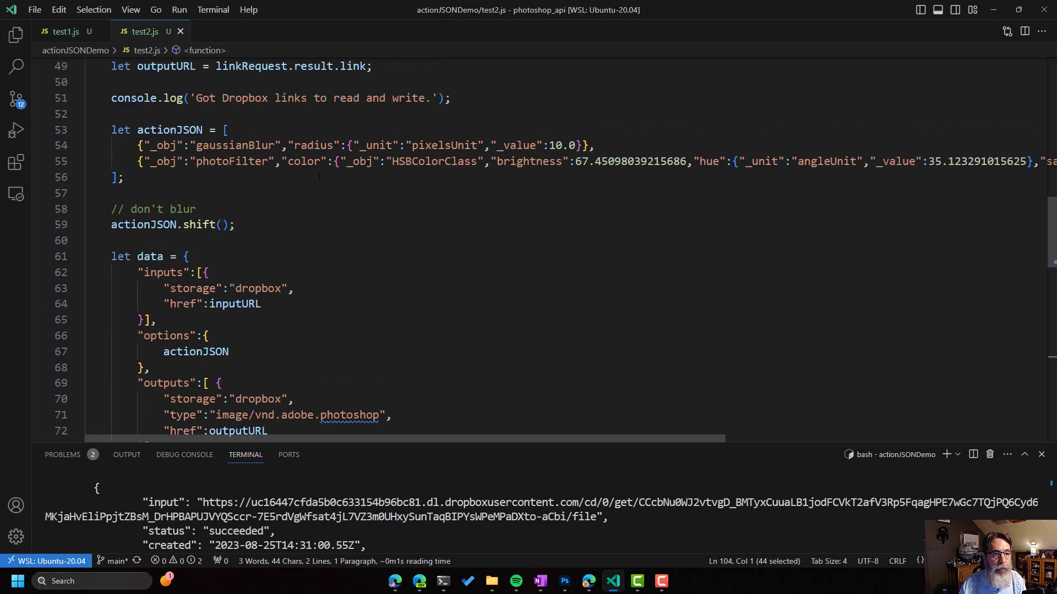
scroll(320, 176, "up", 2)
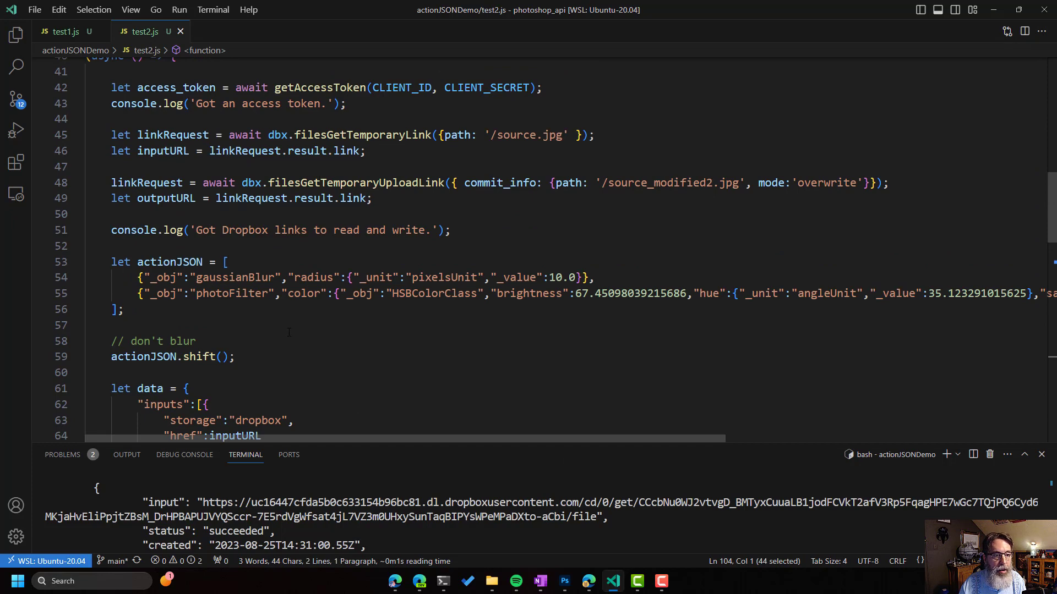
left_click(253, 356)
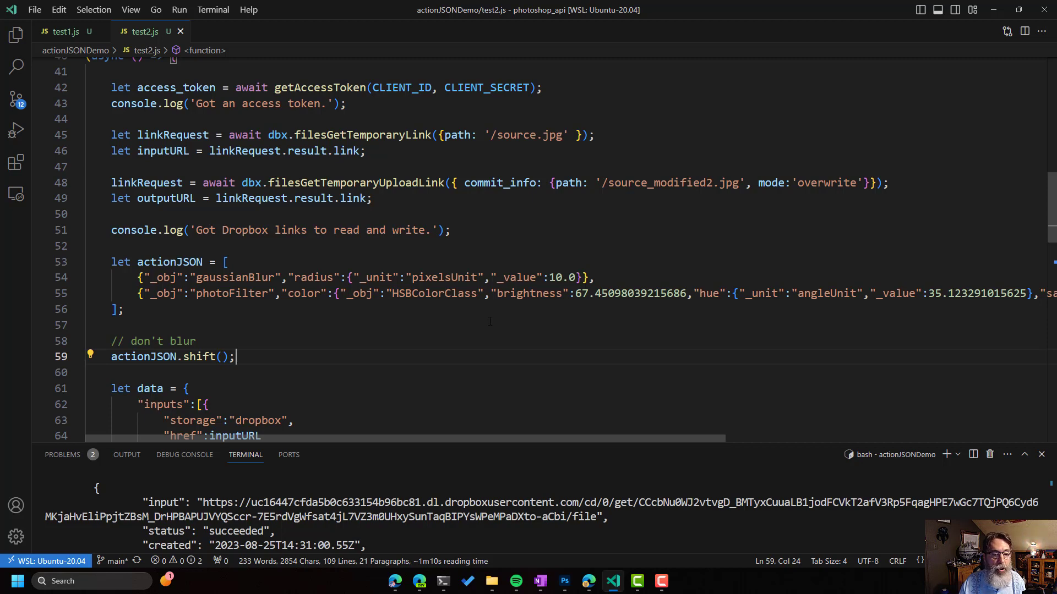
scroll(474, 313, "down", 5)
scroll(473, 315, "down", 3)
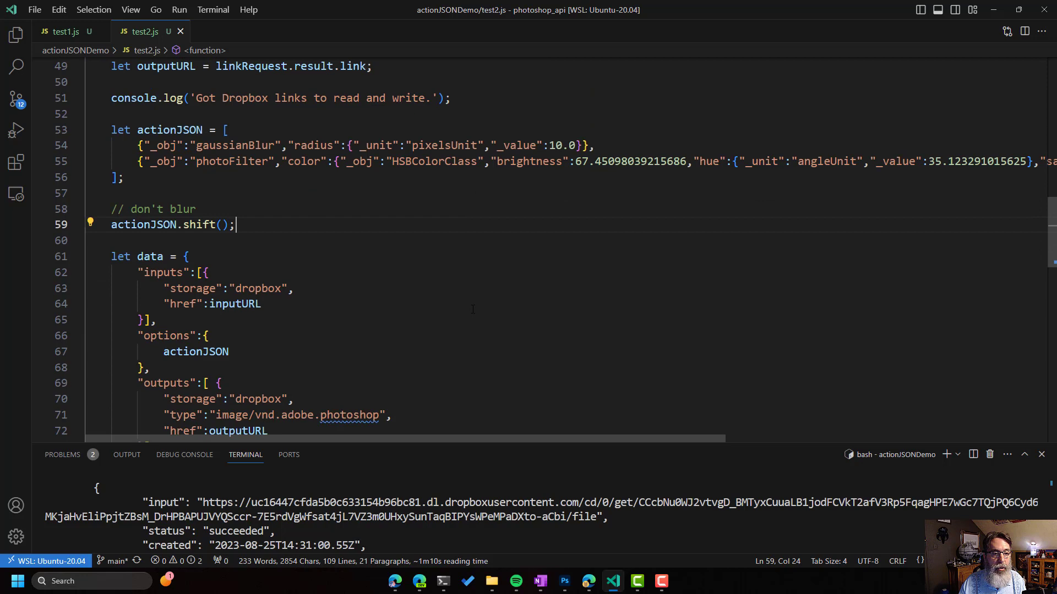
scroll(473, 317, "down", 4)
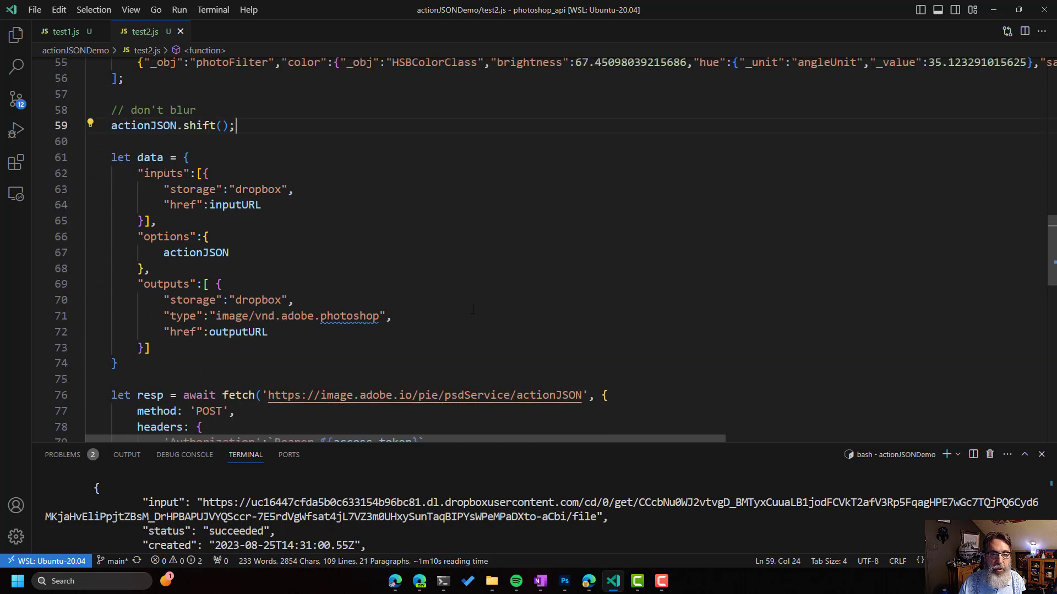
scroll(474, 318, "up", 1)
scroll(474, 318, "down", 3)
scroll(474, 312, "up", 5)
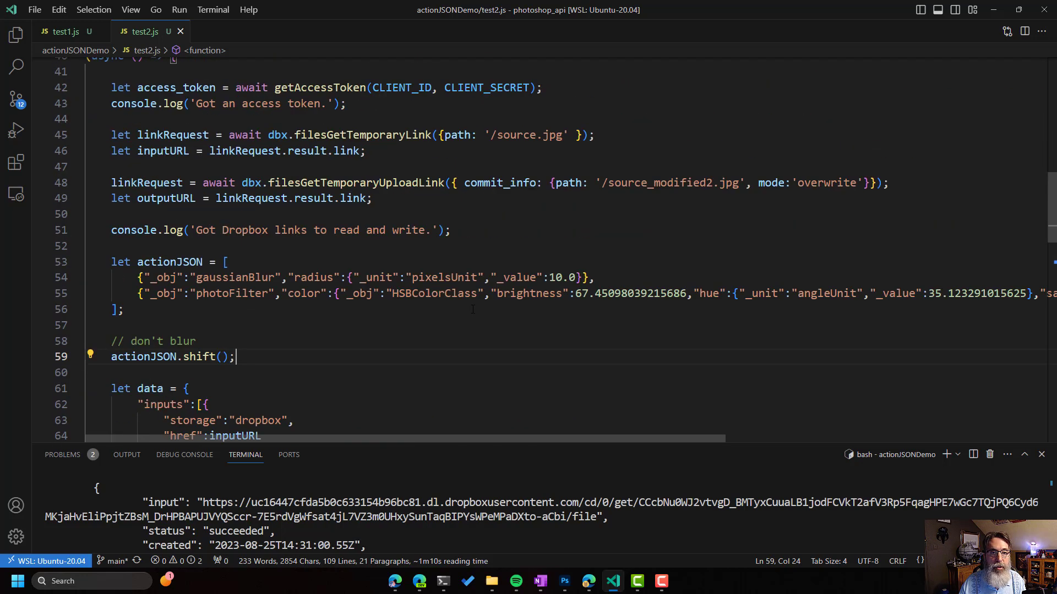
scroll(473, 312, "up", 3)
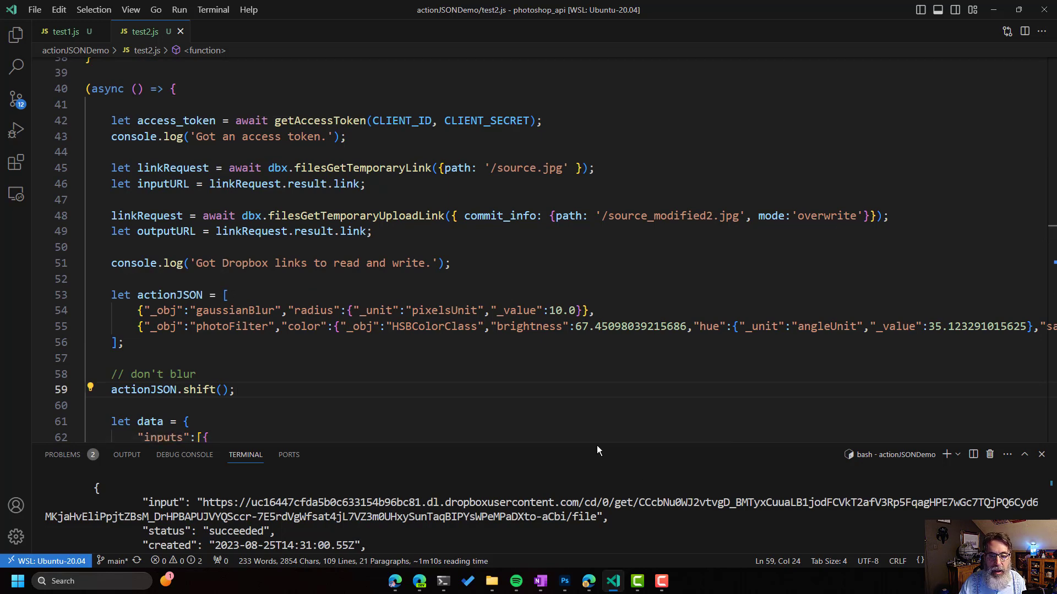
Recall the previous command, change test1 to test2, and run node test2.js
left_click_drag(597, 447, 597, 297)
scroll(528, 430, "down", 3)
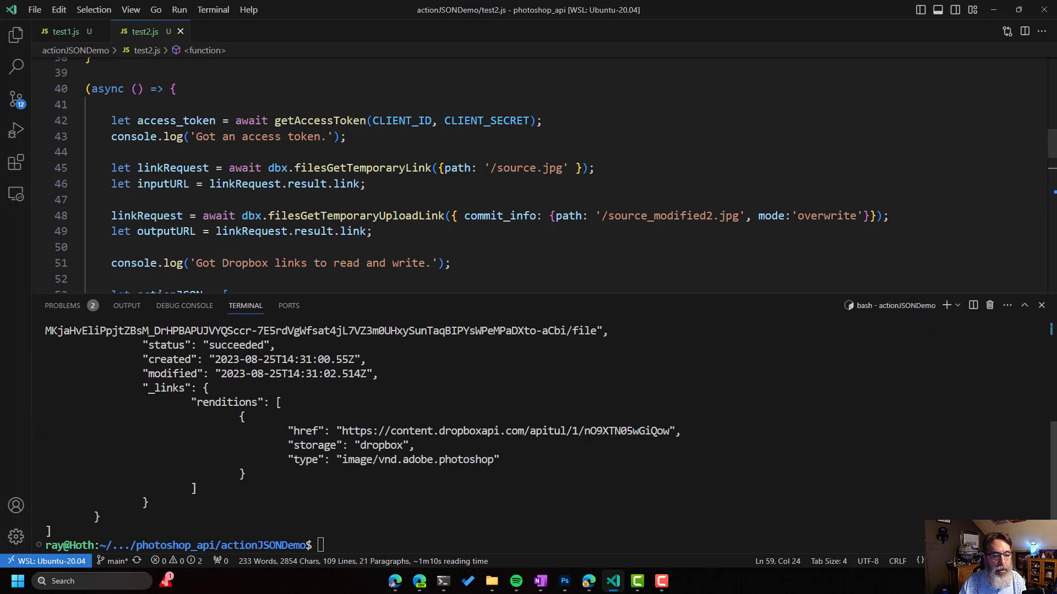
key("Up")
key("Left")
key("Left")
key("Left")
key("BackSpace")
type("2")
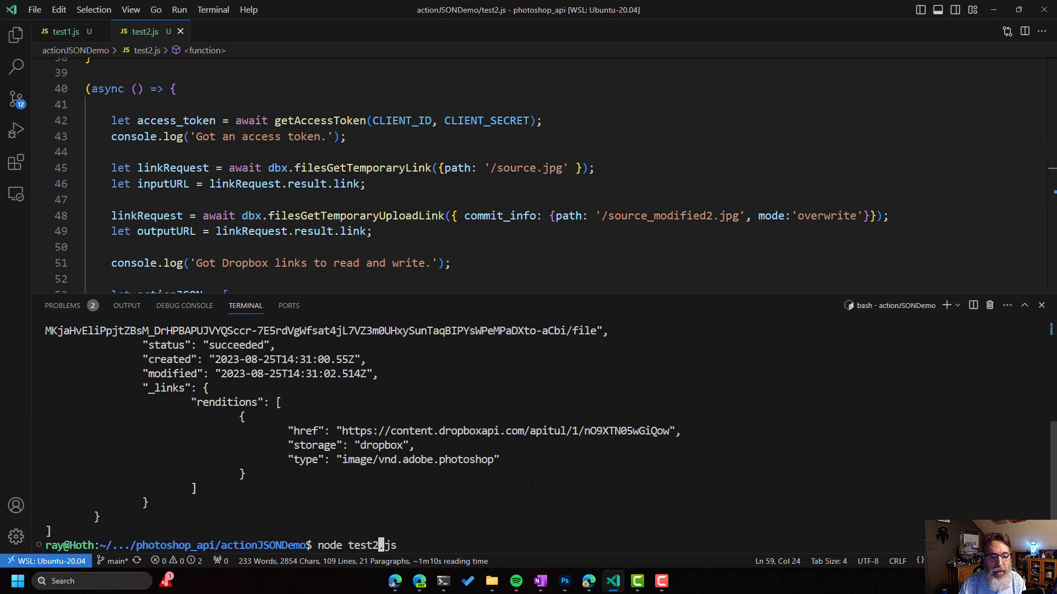
key("Return")
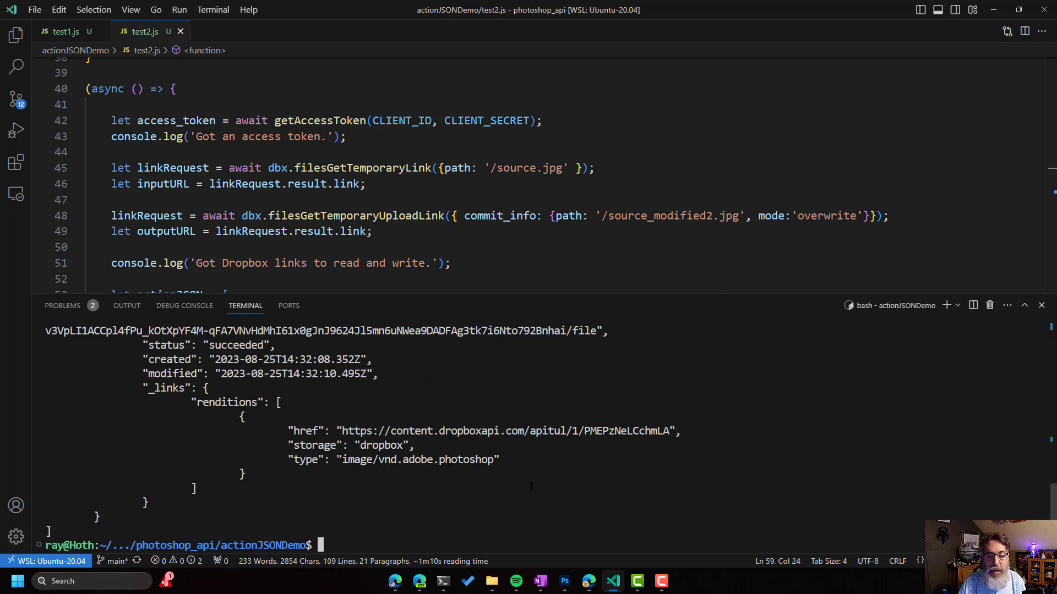
Preview source_modified2.jpg in Dropbox, showing the sepia photo without blur
left_click(587, 581)
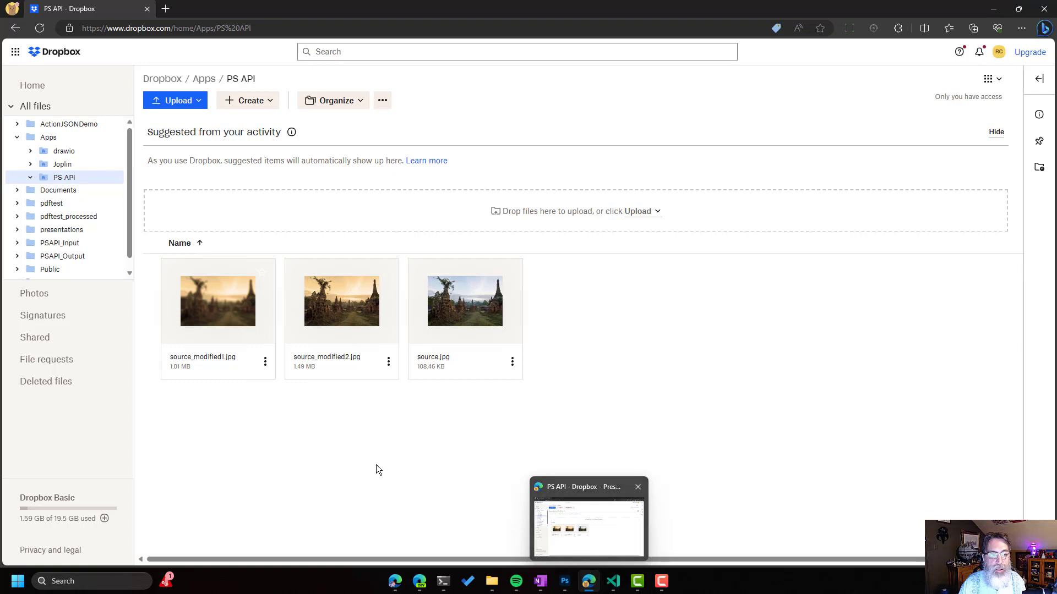
left_click(333, 298)
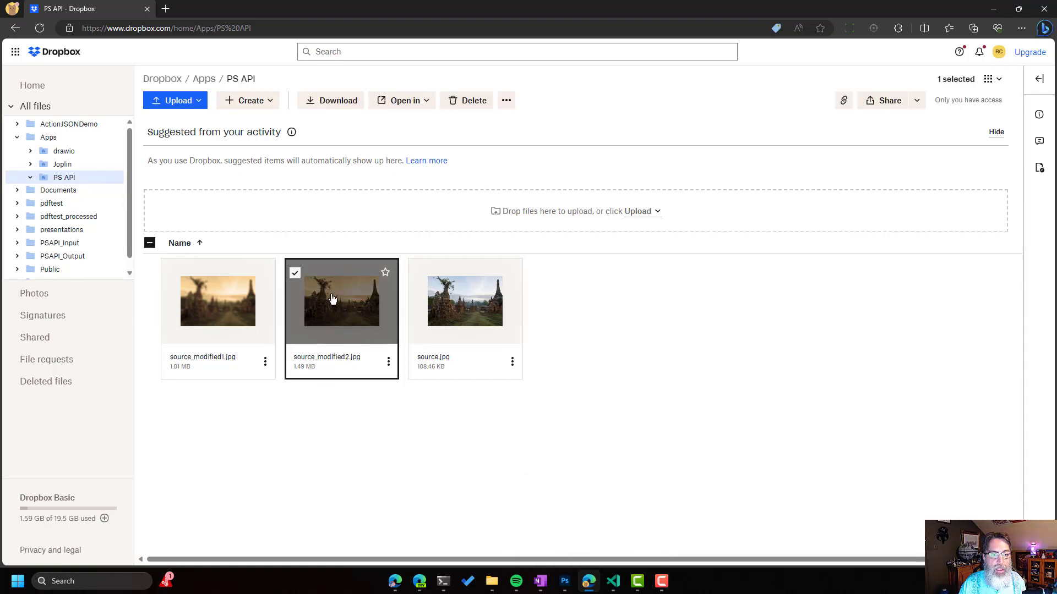
double_click(333, 298)
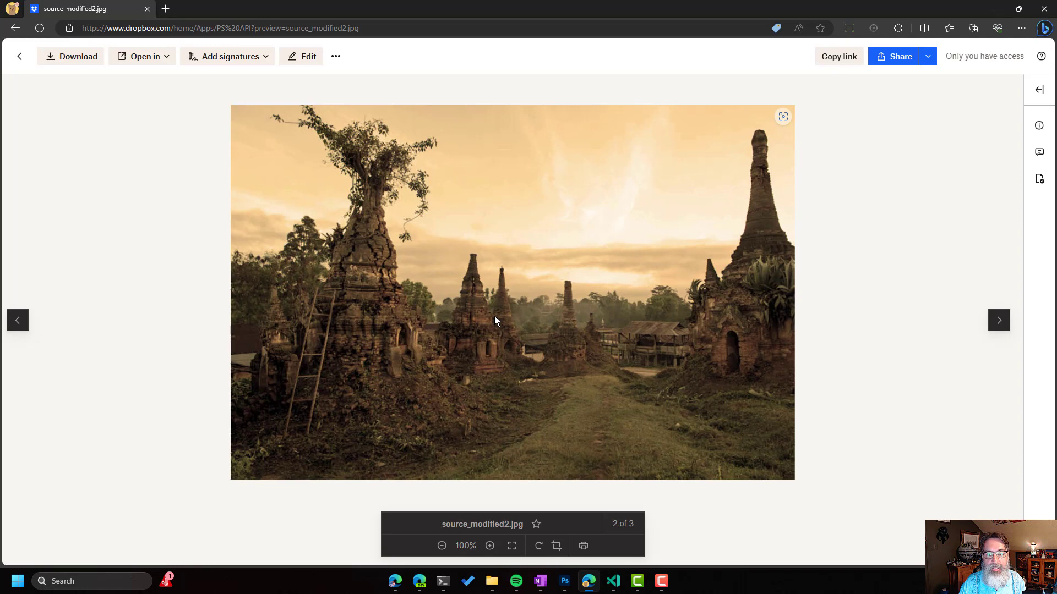